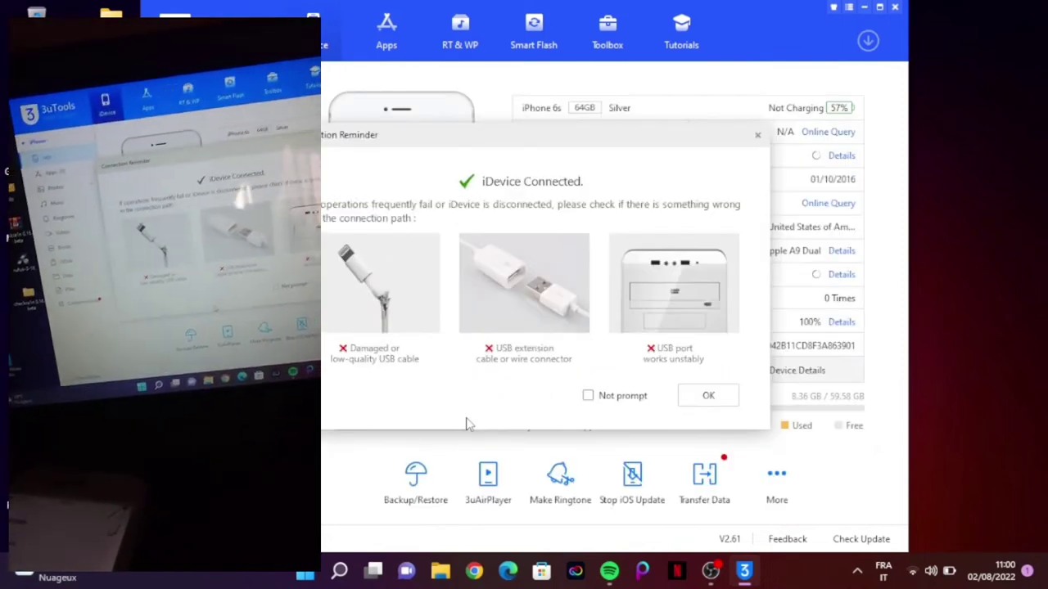
# Dismiss the iPhone 6s connection reminder and quit 3uTools.
pyautogui.click(708, 396)
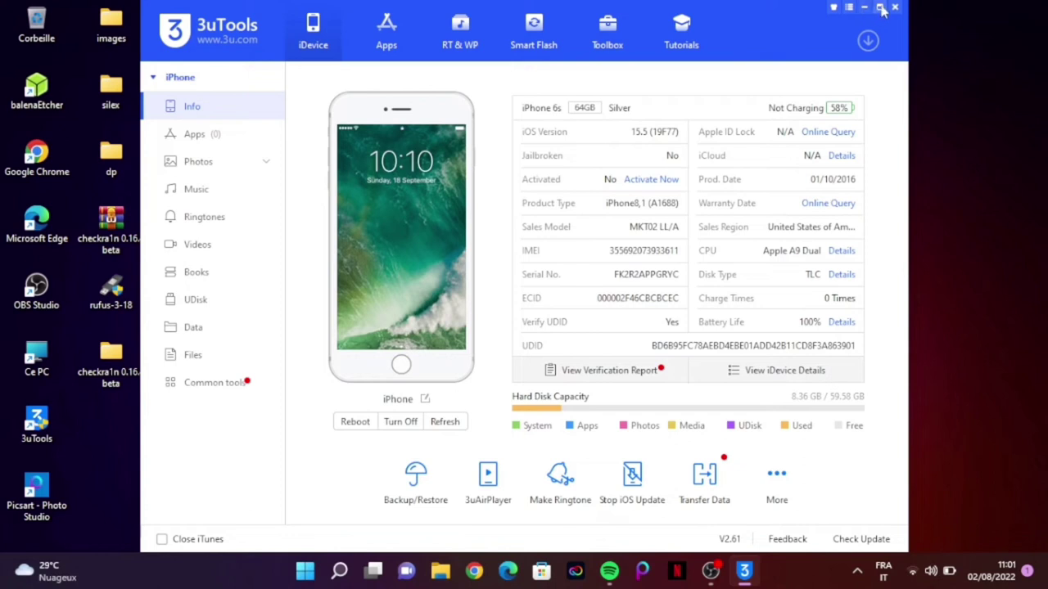
pyautogui.moveTo(895, 5); pyautogui.dragTo(896, 25)
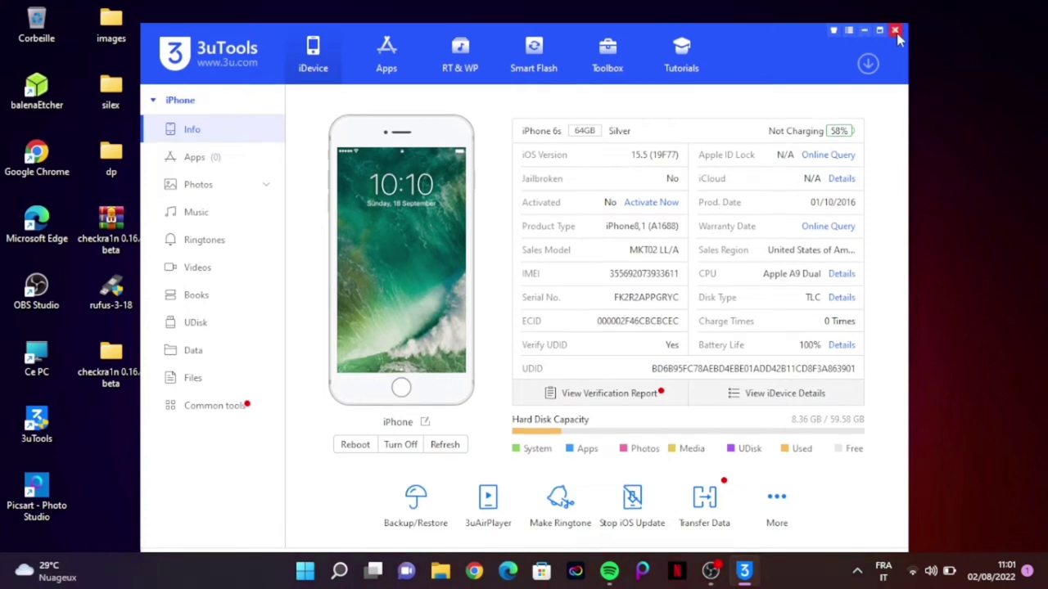
pyautogui.click(896, 30)
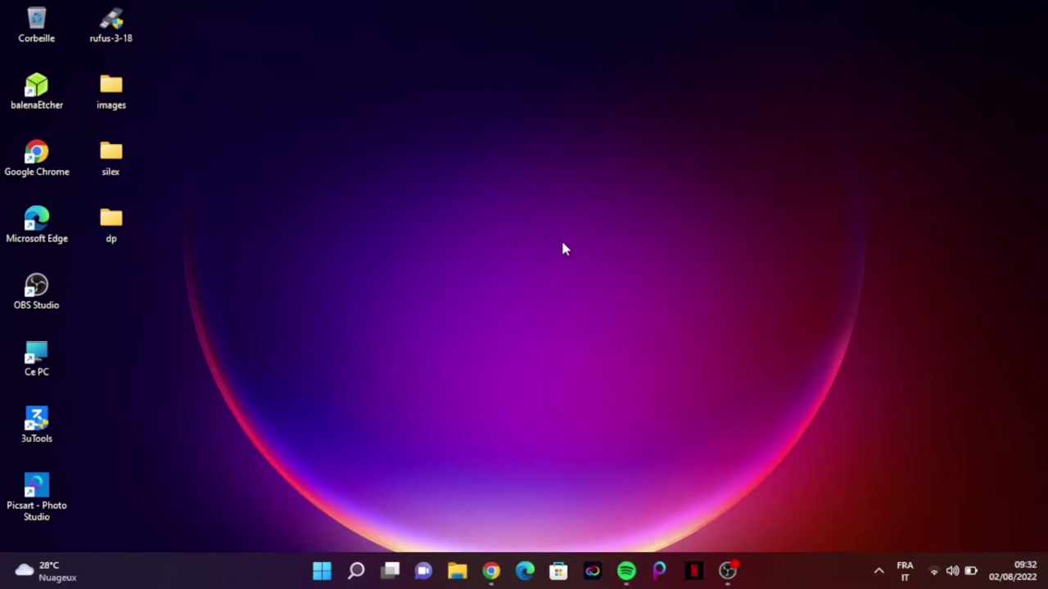
# Refresh the desktop, launch Chrome and load the techpapzo.blogspot.com blog.
pyautogui.rightClick(565, 245)
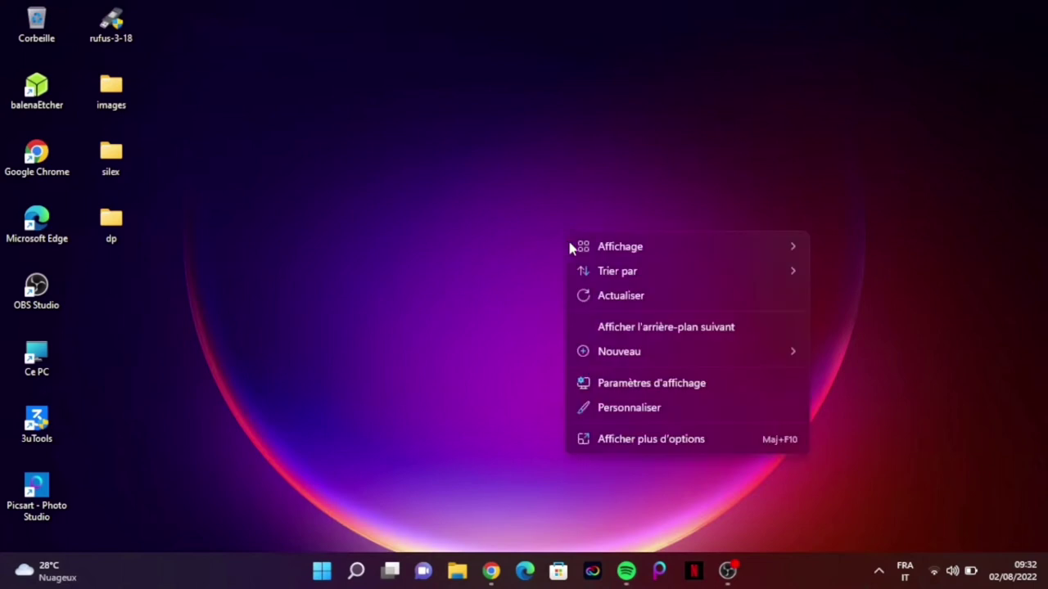
pyautogui.click(618, 299)
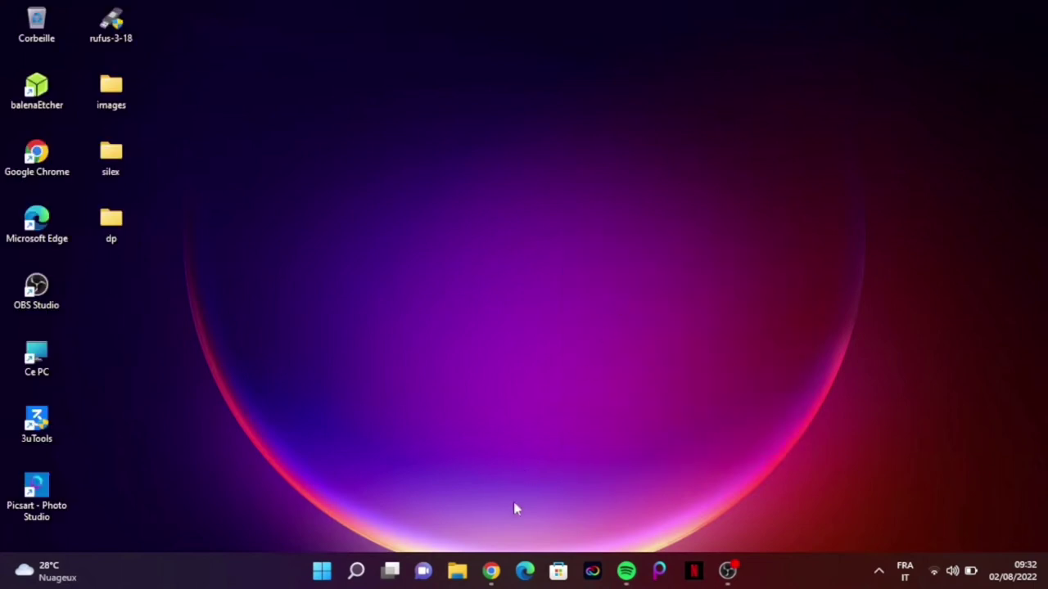
pyautogui.click(492, 572)
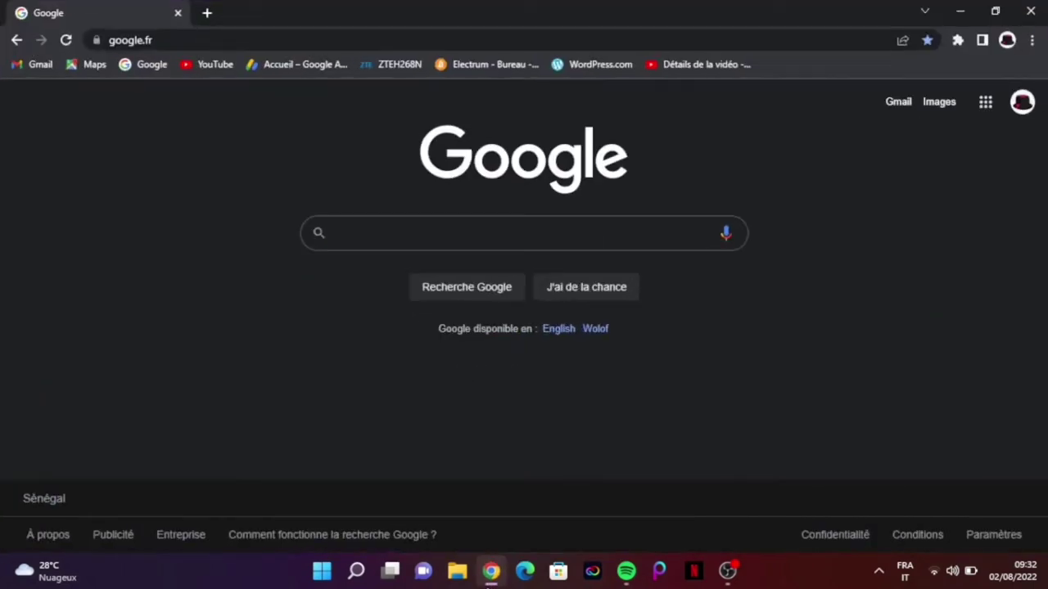
pyautogui.click(377, 40)
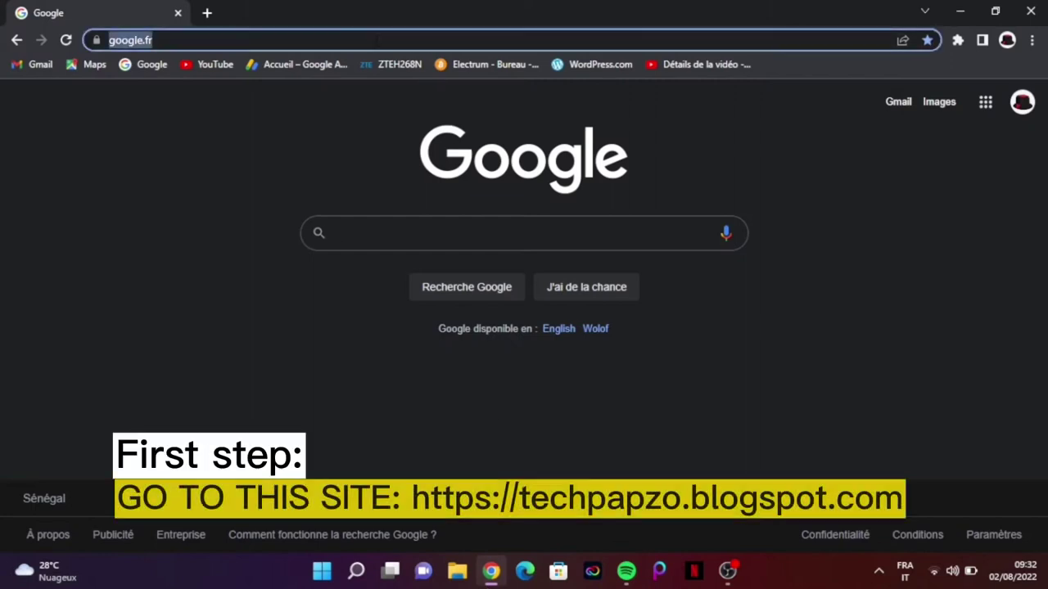
pyautogui.write('https://techpapzo.blogspot.com/')
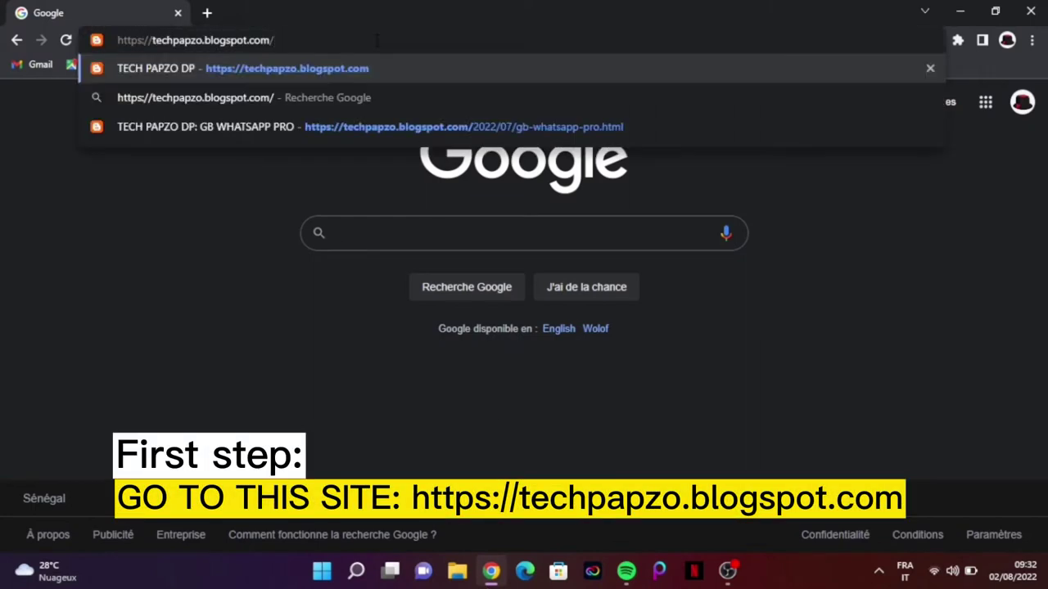
pyautogui.click(343, 76)
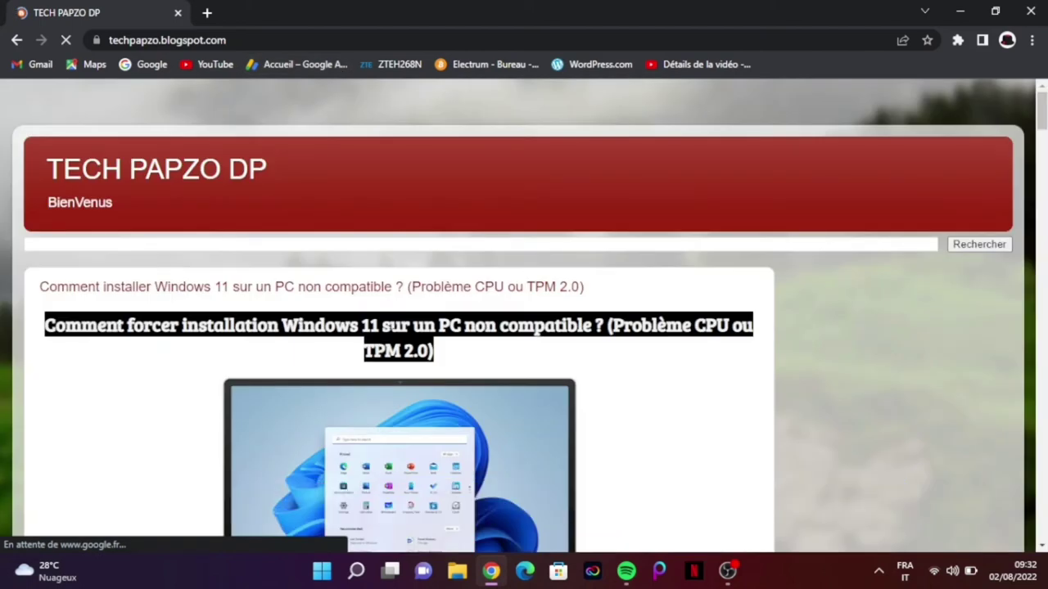
# Follow the checkra1n iso 15 - 15.5 post's download link to its MediaFire page.
pyautogui.scroll(-15, 392, 342)
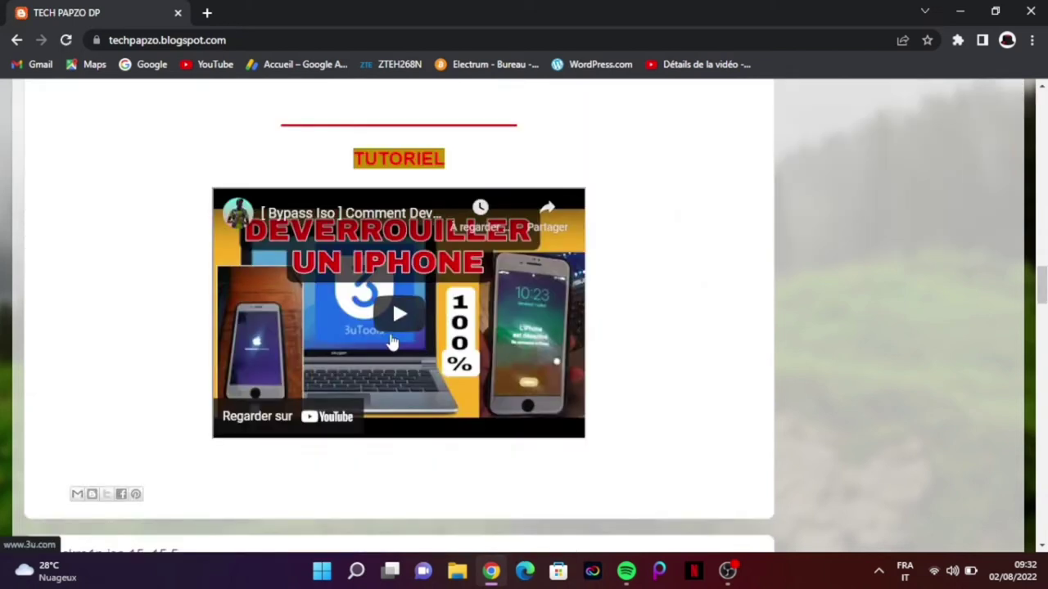
pyautogui.scroll(-5, 392, 343)
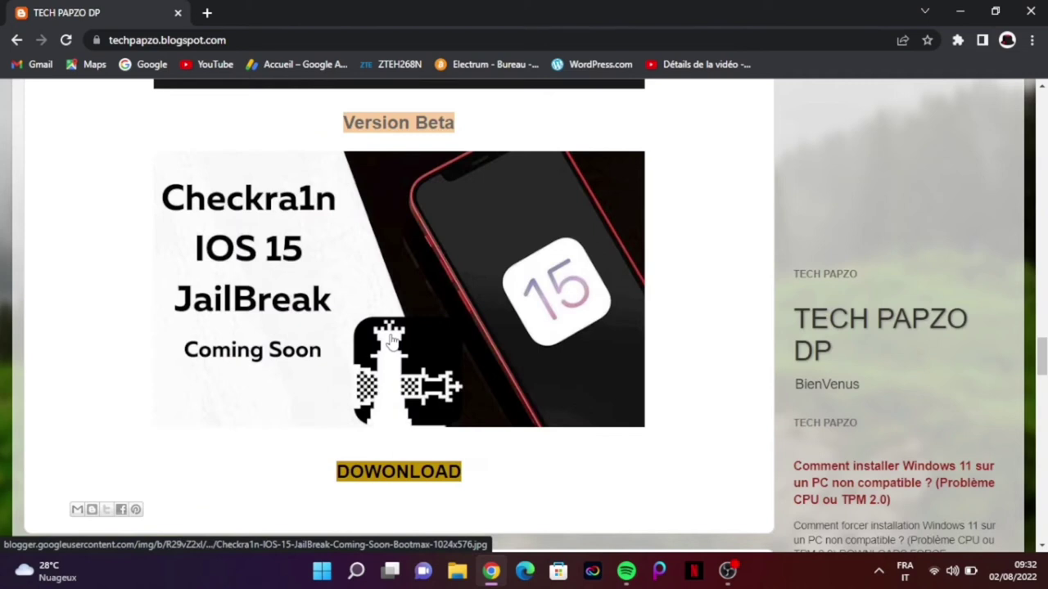
pyautogui.scroll(5, 391, 342)
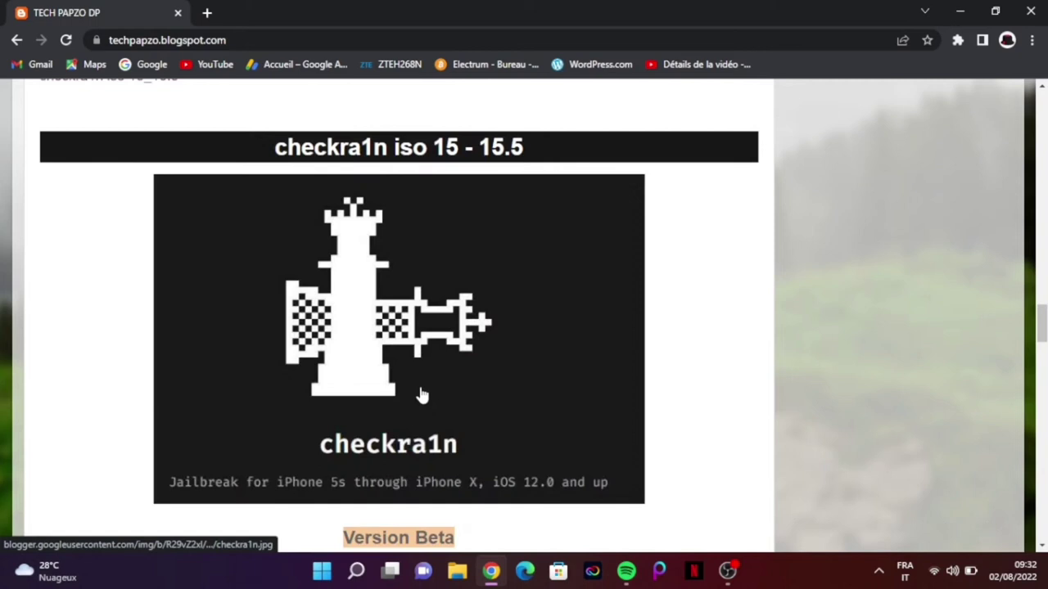
pyautogui.scroll(-5, 420, 396)
pyautogui.click(407, 481)
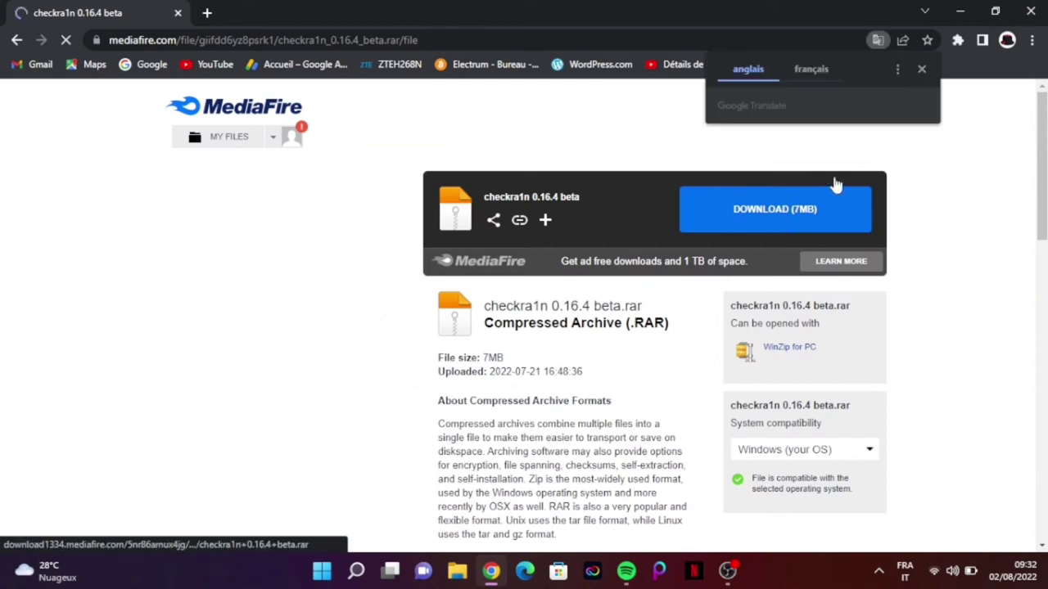
# Download checkra1n 0.16.4 beta.rar (7MB) from MediaFire into the Bureau folder.
pyautogui.click(921, 70)
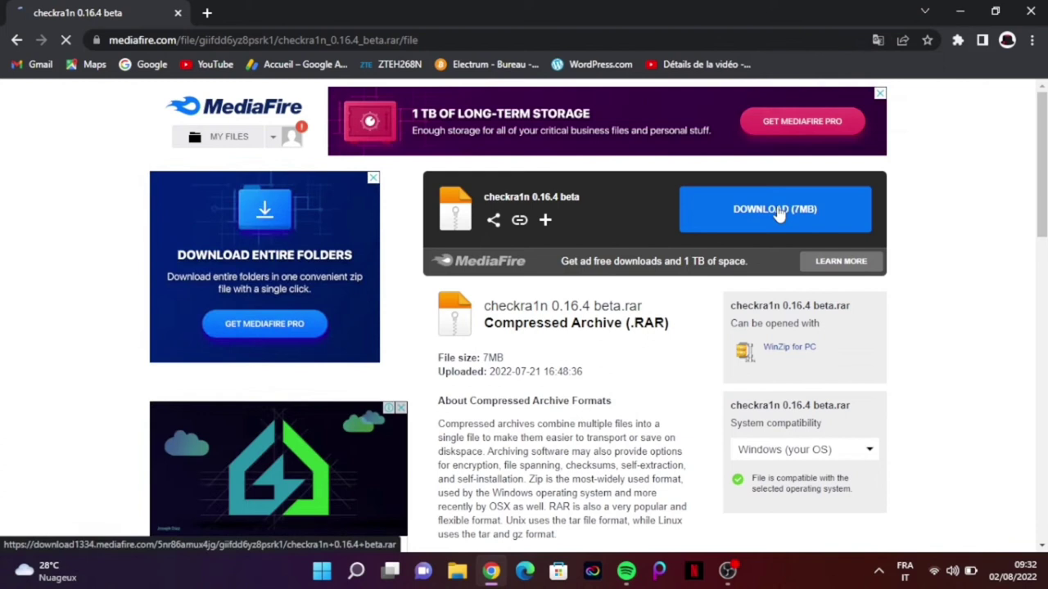
pyautogui.click(778, 210)
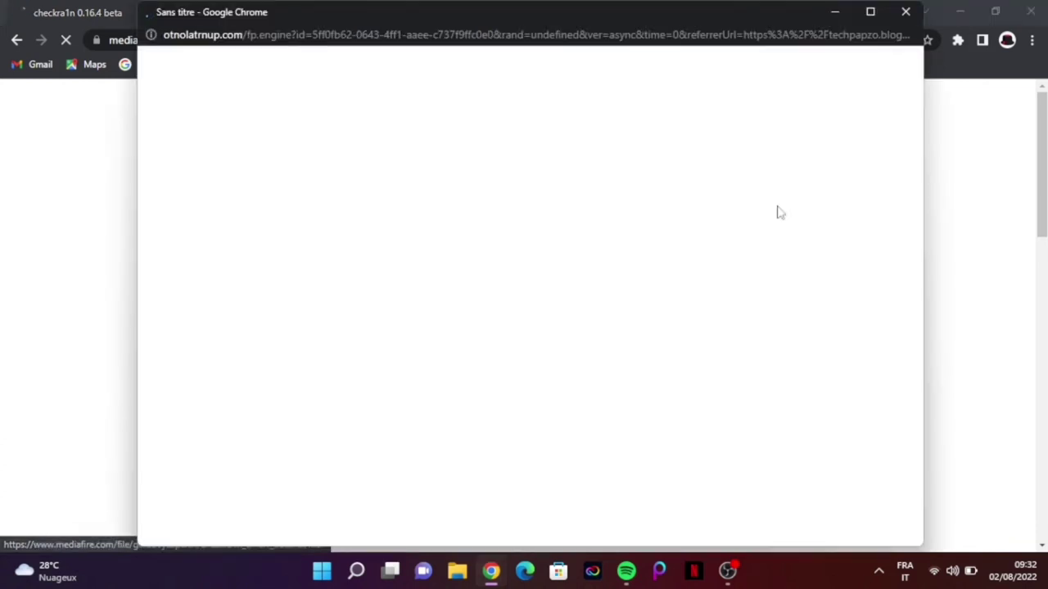
pyautogui.click(906, 14)
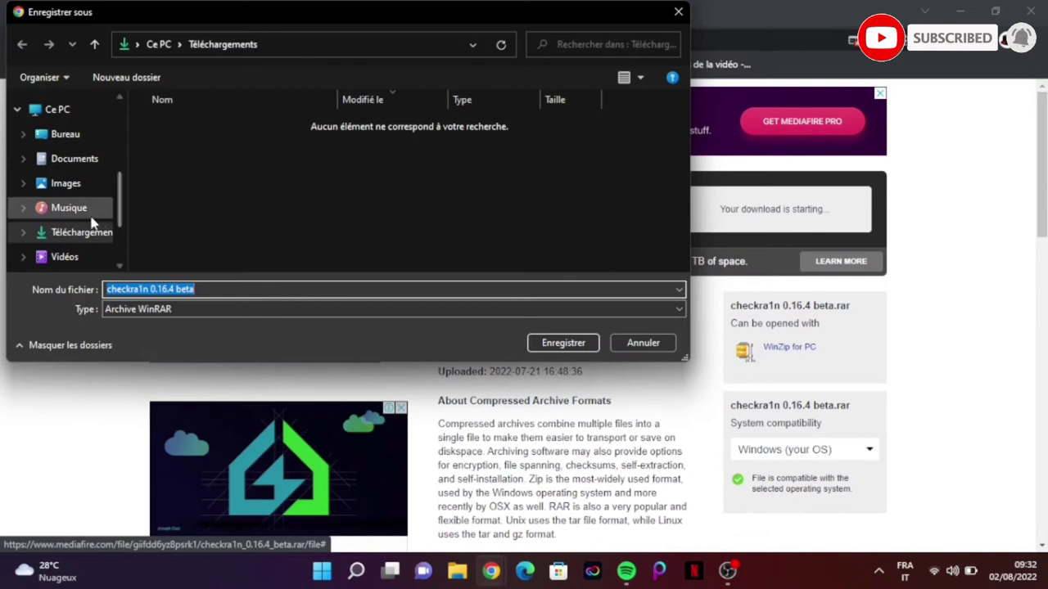
pyautogui.click(67, 139)
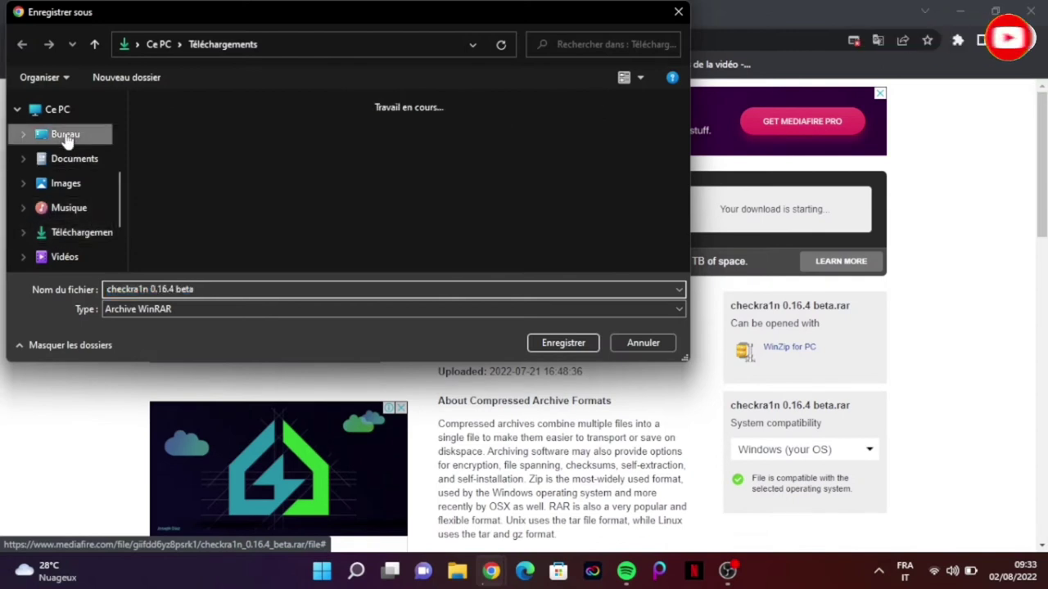
pyautogui.click(563, 343)
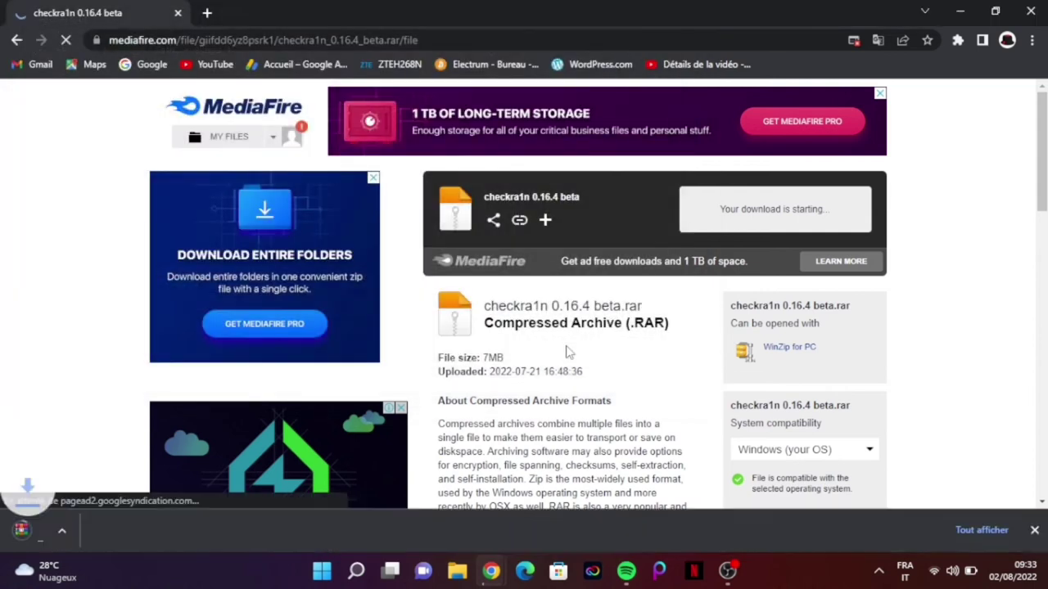
# Show all downloads in a new tab, then load the Google homepage in the first tab.
pyautogui.click(982, 531)
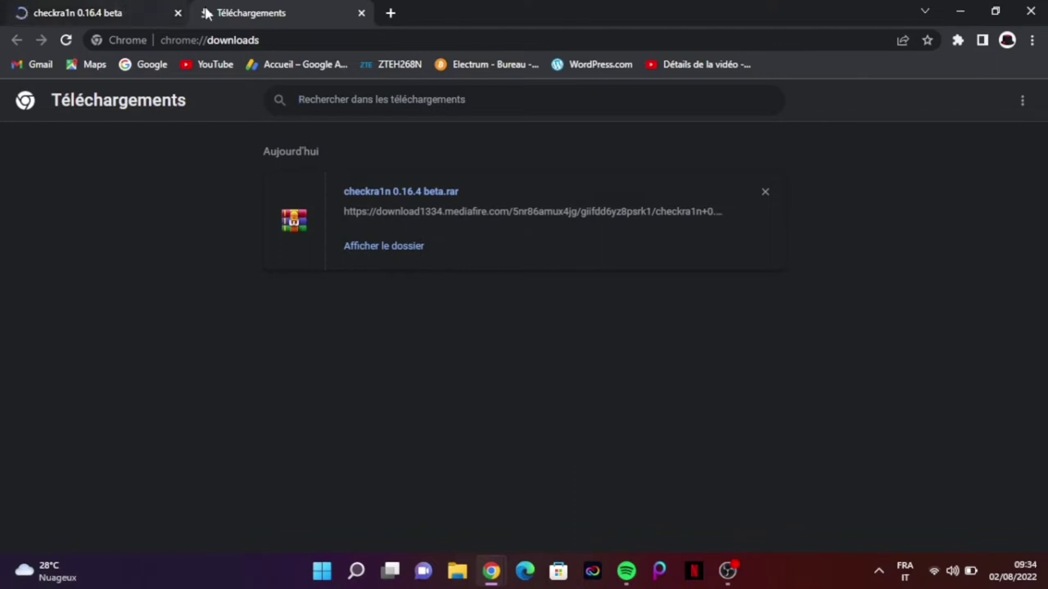
pyautogui.click(134, 7)
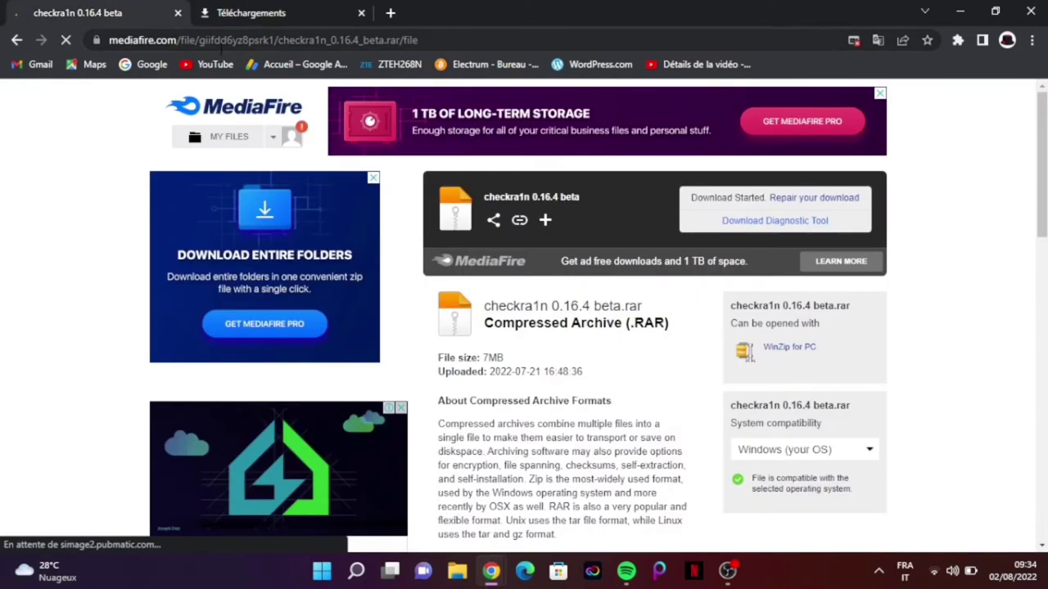
pyautogui.click(149, 65)
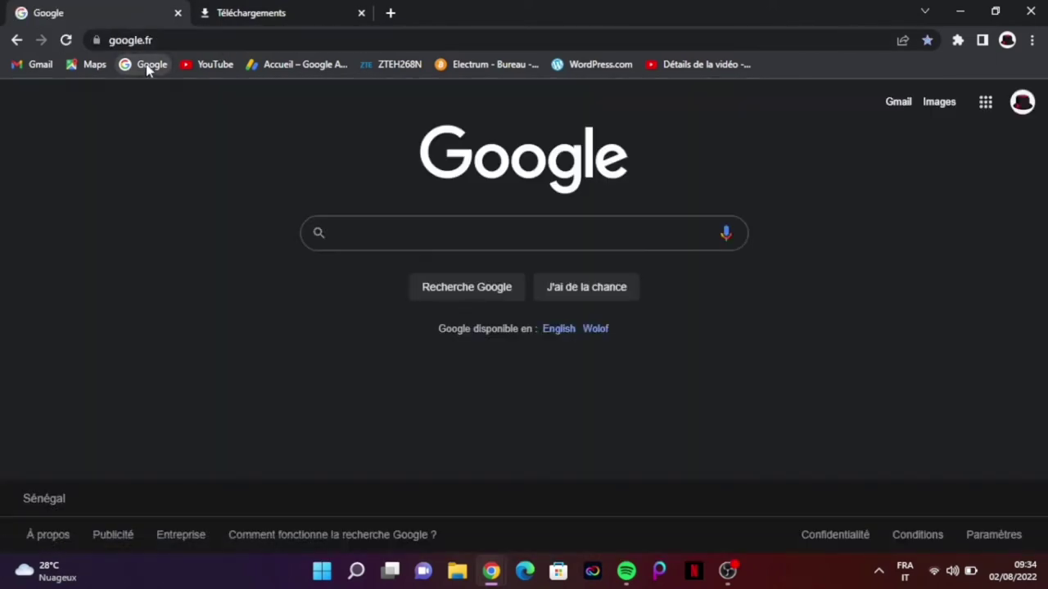
# Search Google for 'rufus download' using the suggestion offered for 'refus'.
pyautogui.write('ref')
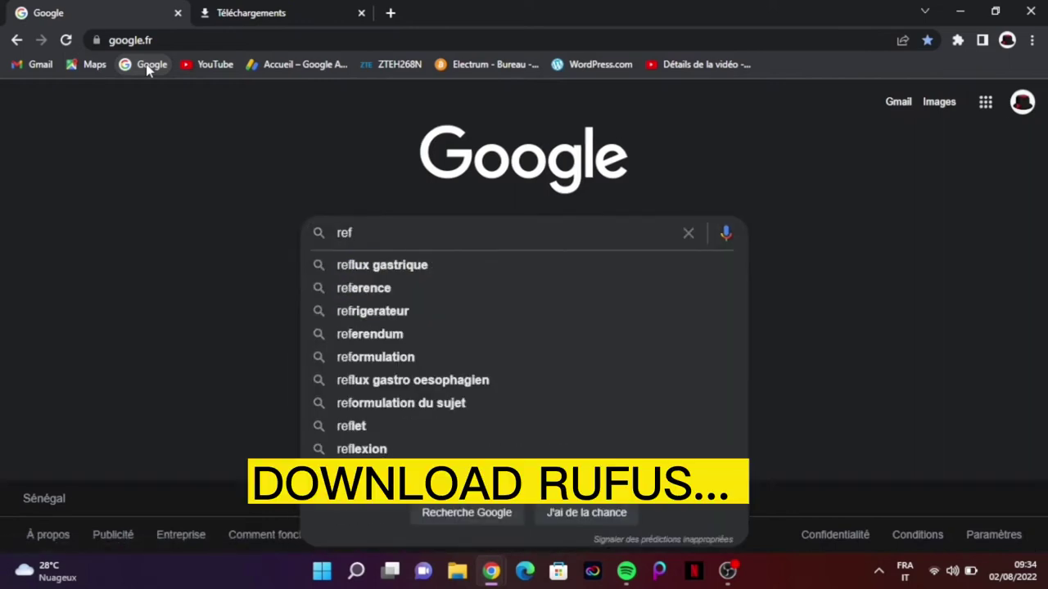
pyautogui.write('us')
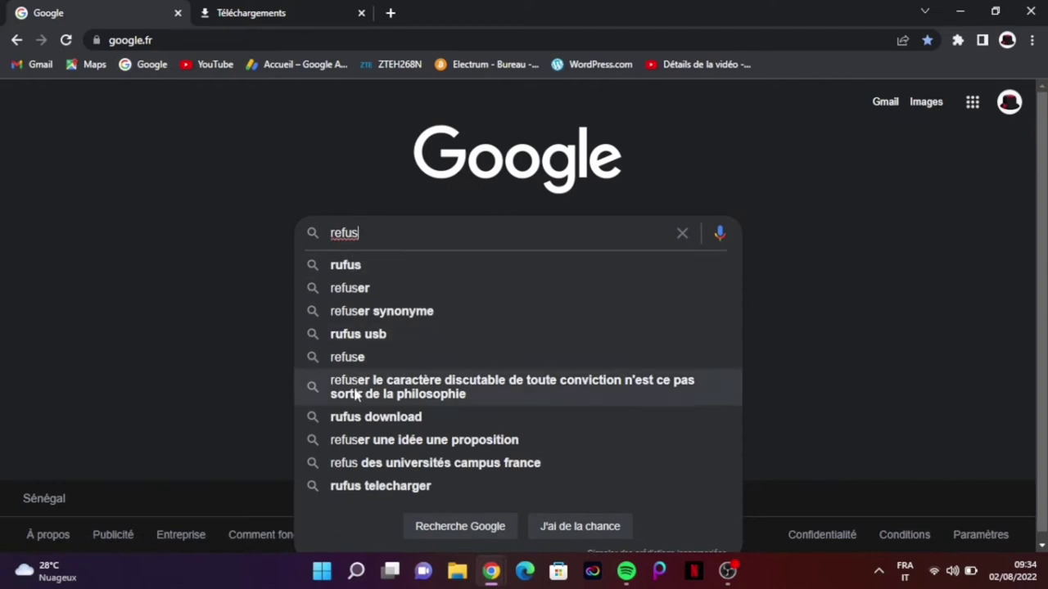
pyautogui.click(350, 418)
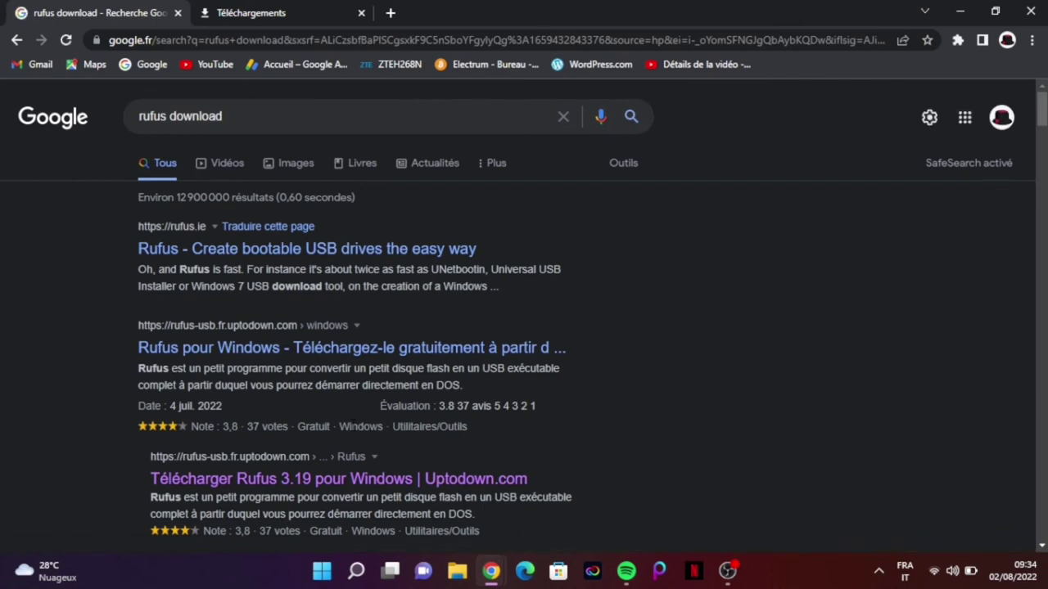
pyautogui.scroll(-2, 315, 459)
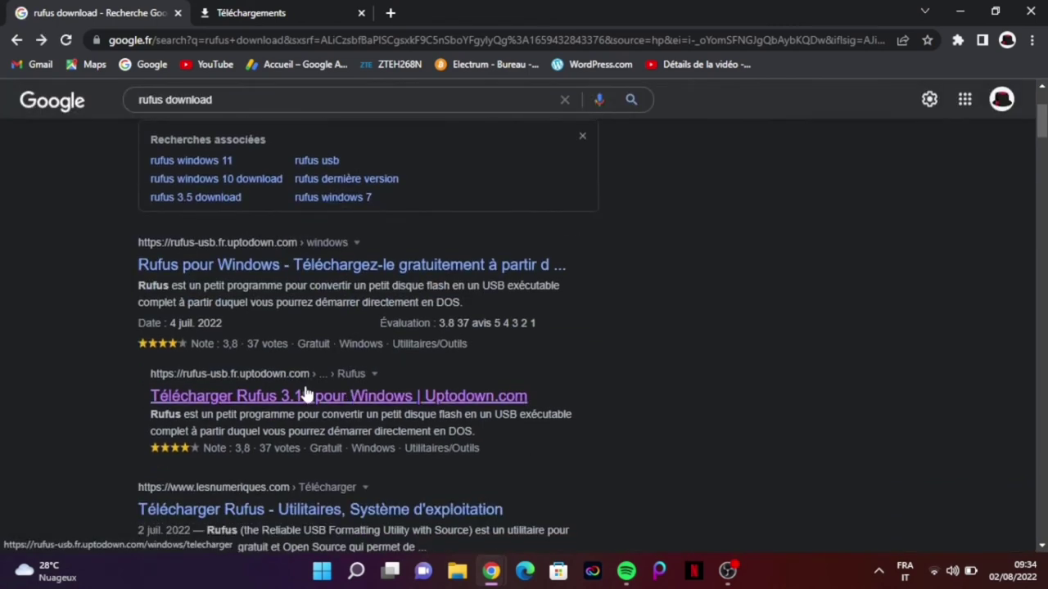
# Start downloading Rufus 3.19 from its Uptodown page.
pyautogui.click(300, 399)
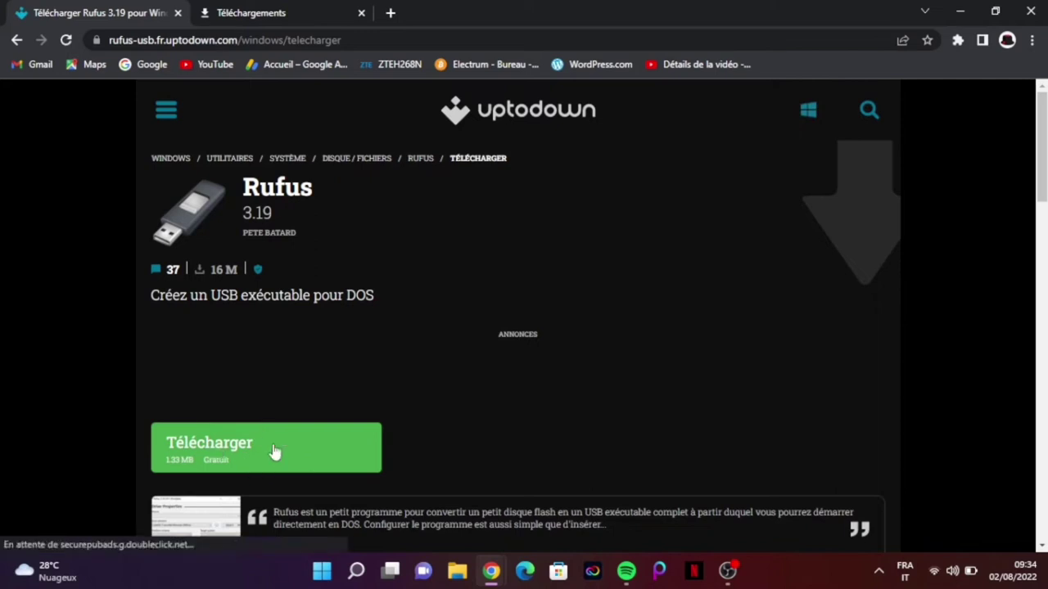
pyautogui.scroll(-2, 276, 459)
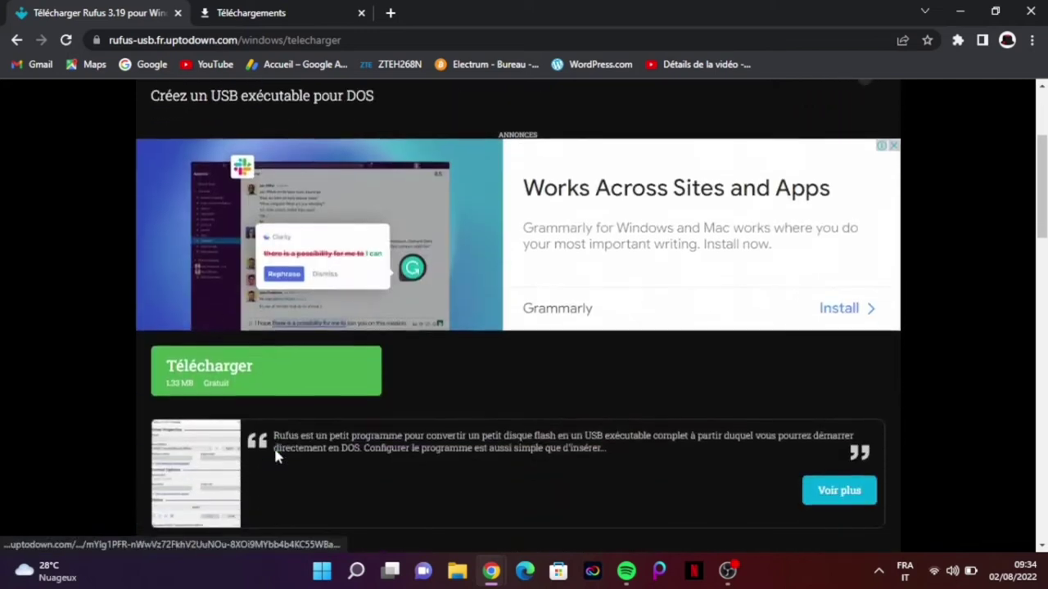
pyautogui.click(259, 370)
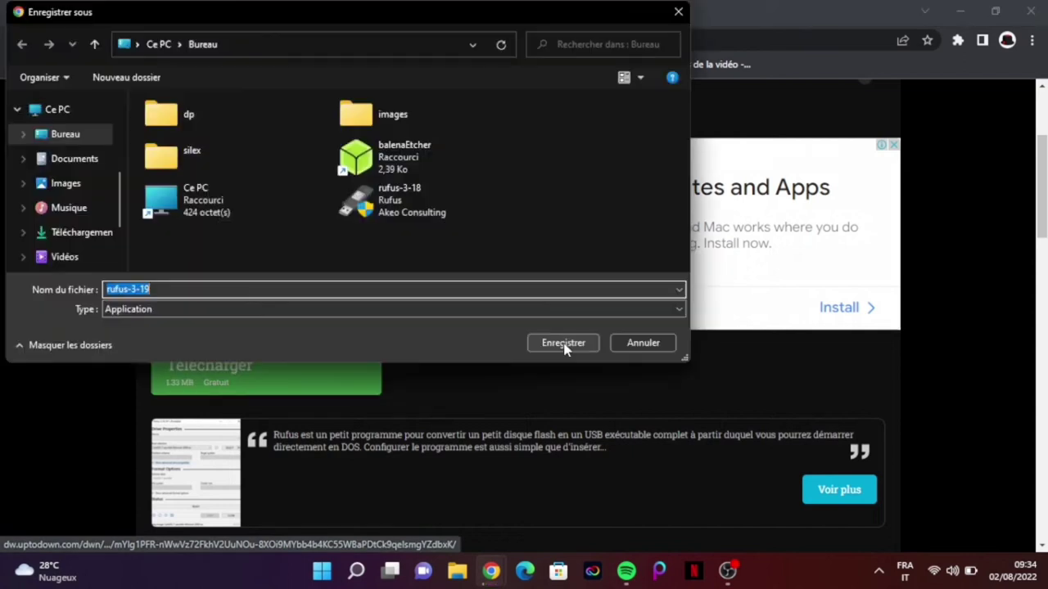
# Cancel the rufus-3-19 save and close both Chrome windows.
pyautogui.click(662, 344)
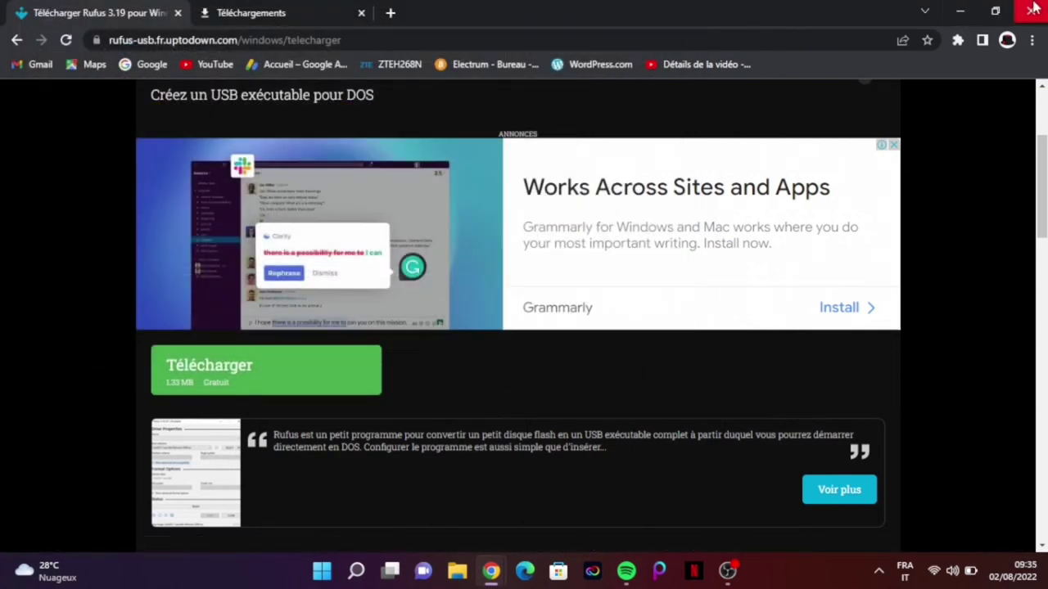
pyautogui.click(1034, 9)
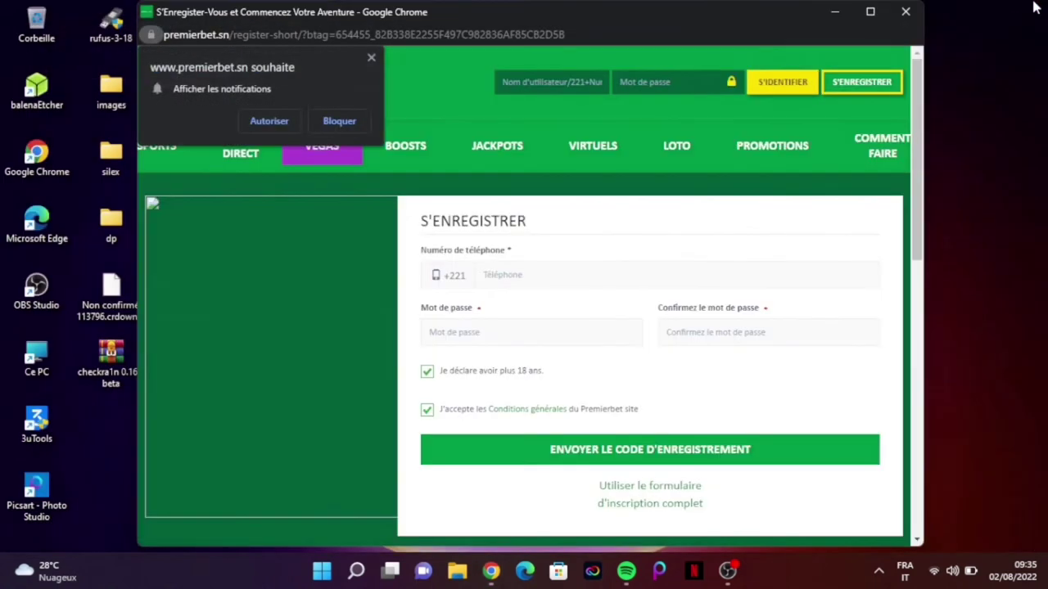
pyautogui.click(903, 11)
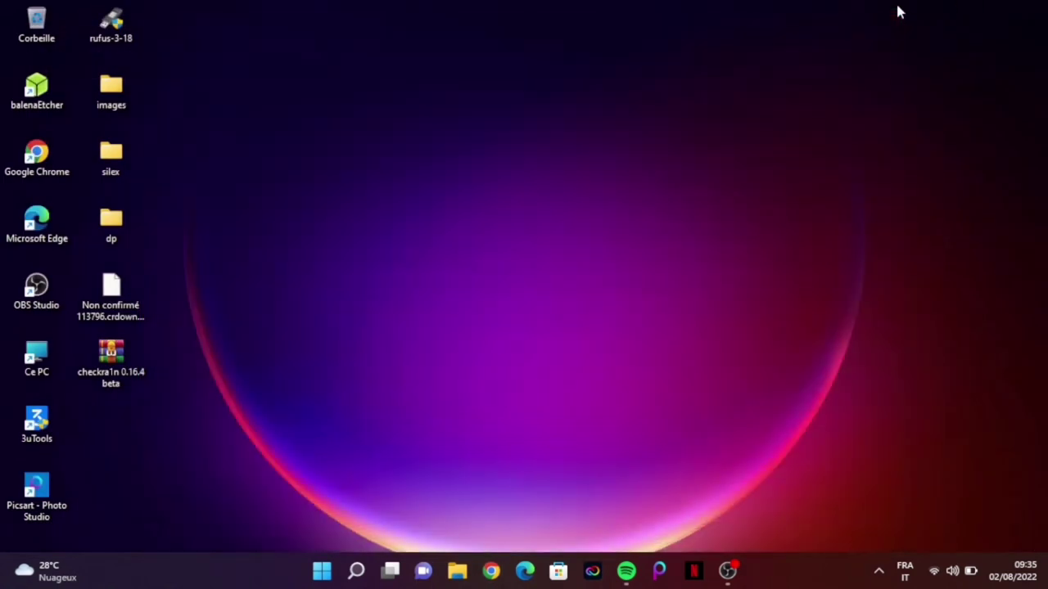
# Refresh the desktop and move the rufus-3-18 shortcut below the checkra1n 0.16.4 beta archive.
pyautogui.rightClick(552, 205)
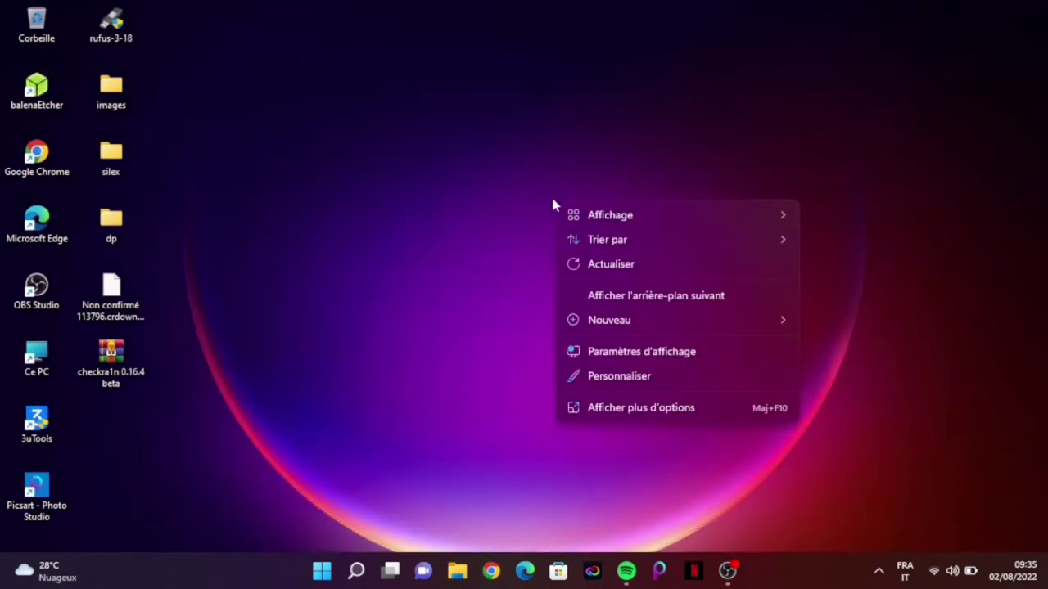
pyautogui.click(599, 266)
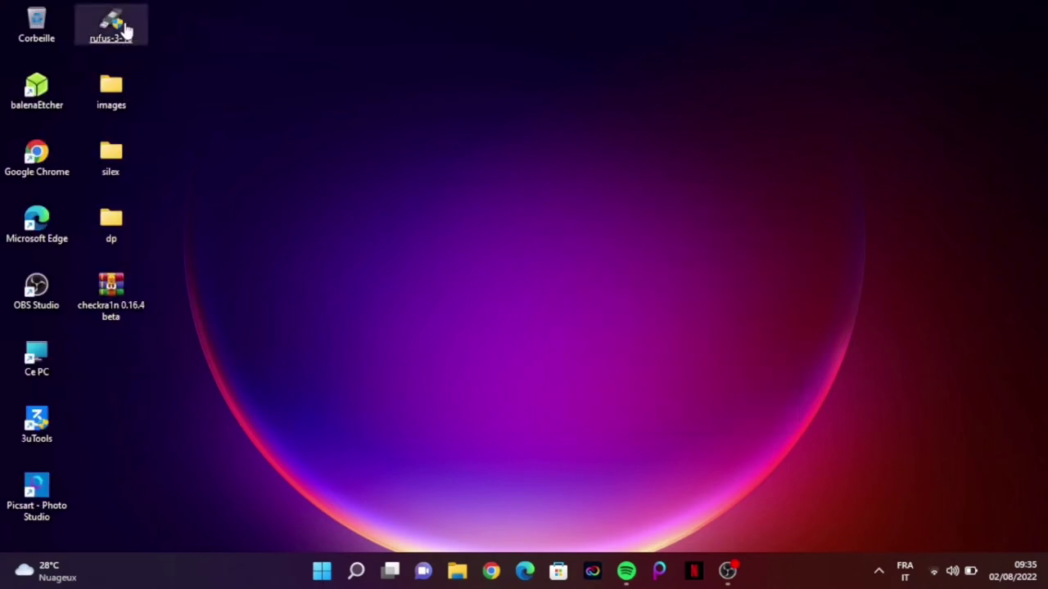
pyautogui.moveTo(122, 31); pyautogui.dragTo(137, 385)
pyautogui.click(274, 207)
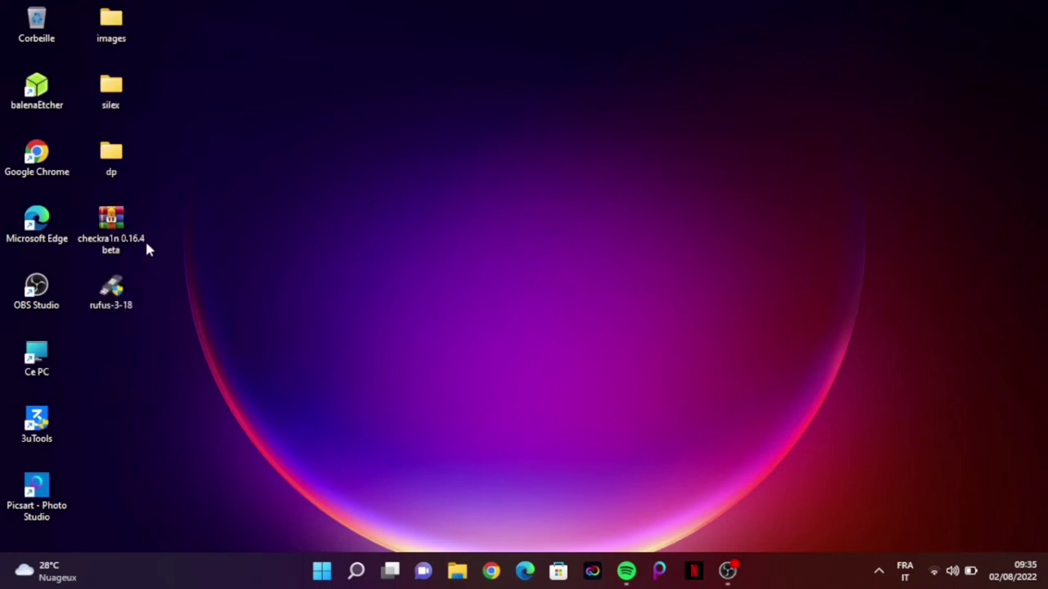
pyautogui.rightClick(116, 239)
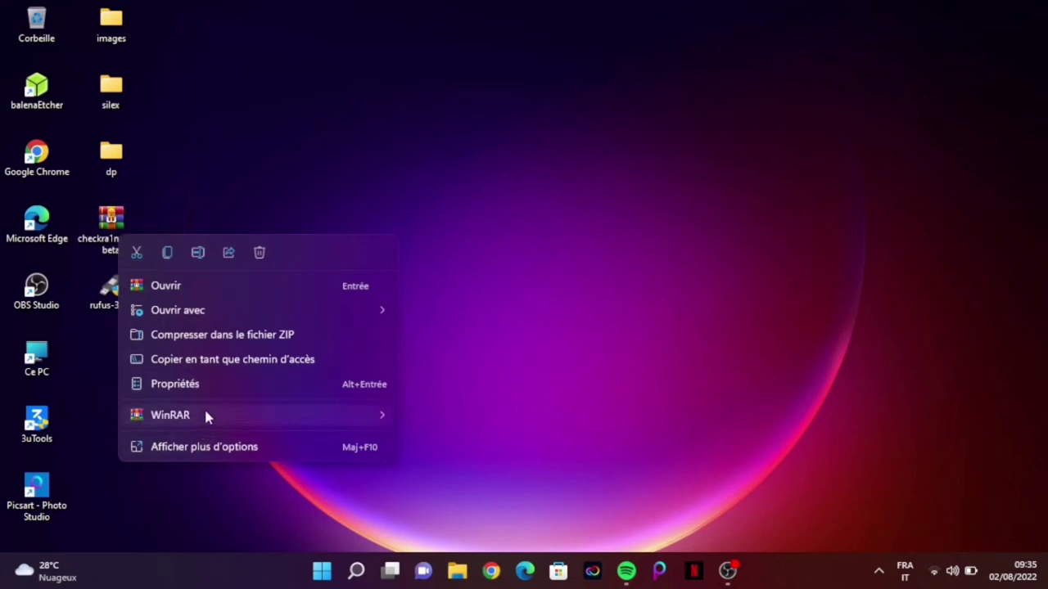
# Extract the checkra1n archive to the desktop with WinRAR, entering the archive password.
pyautogui.moveTo(260, 416)
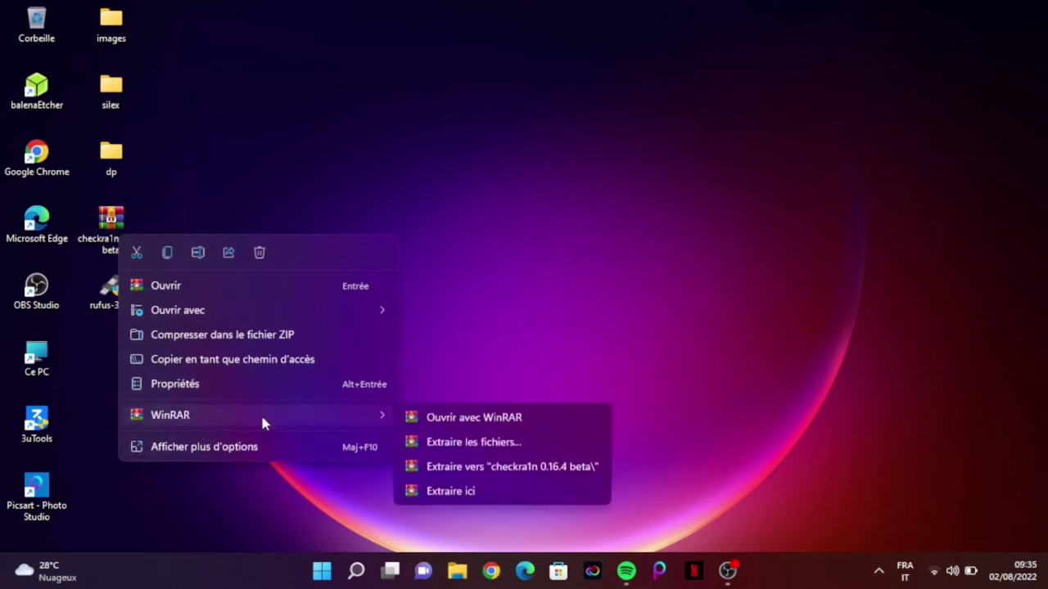
pyautogui.click(460, 492)
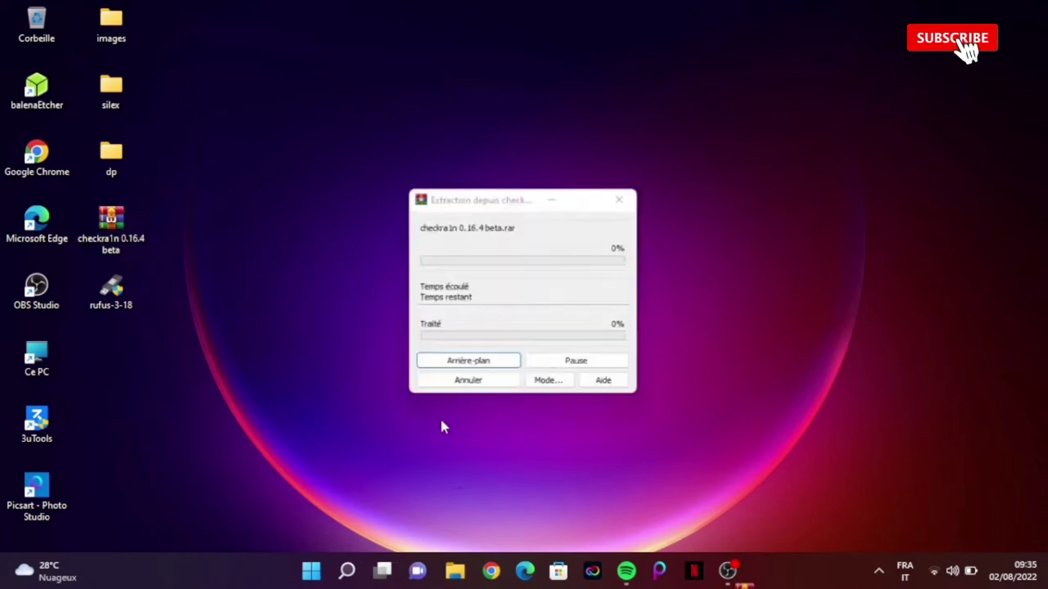
pyautogui.write('123')
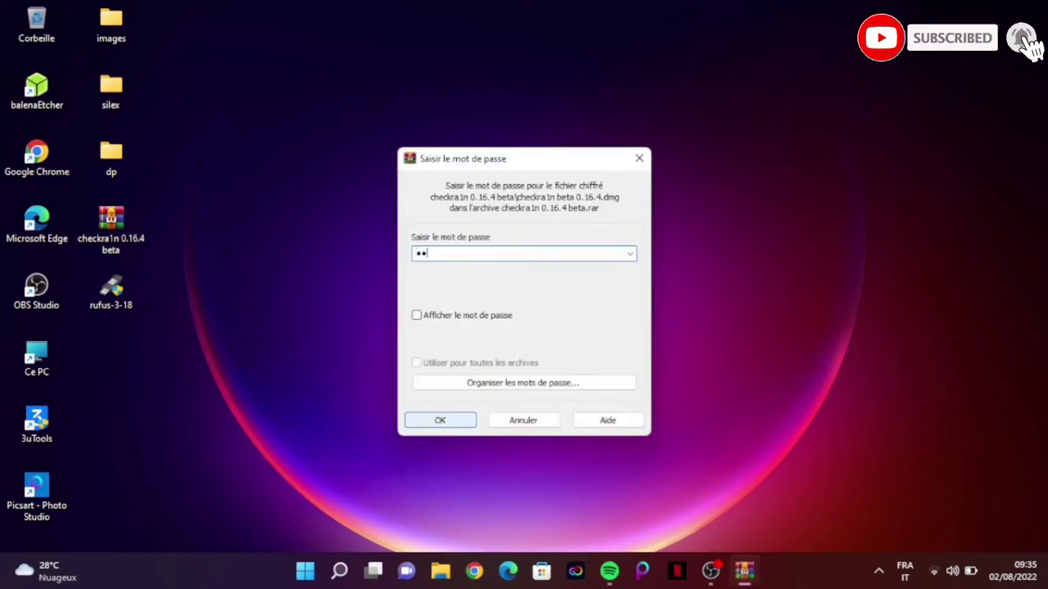
pyautogui.write('4')
pyautogui.click(440, 422)
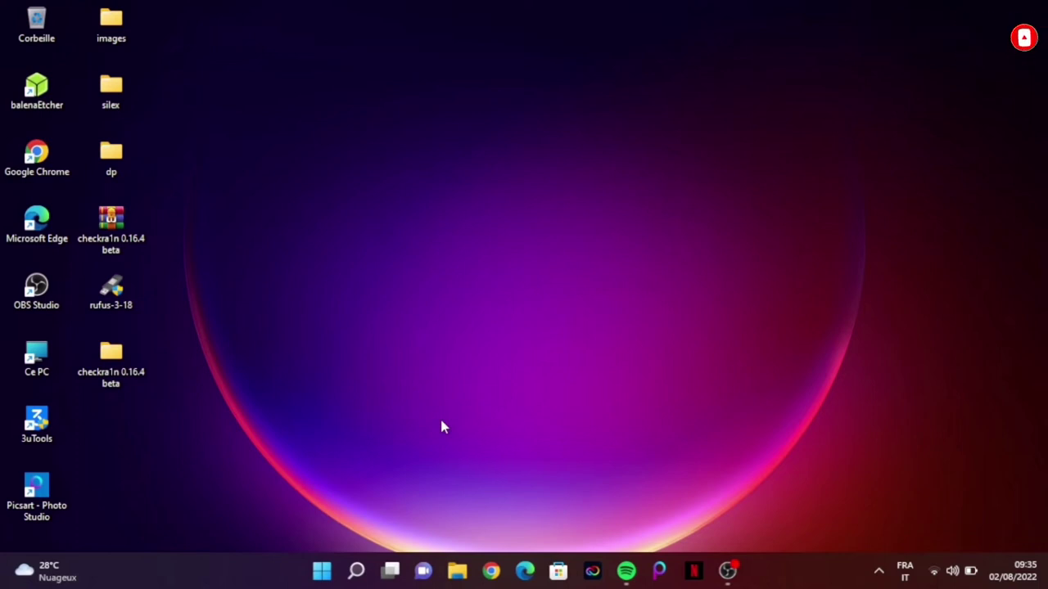
pyautogui.doubleClick(115, 364)
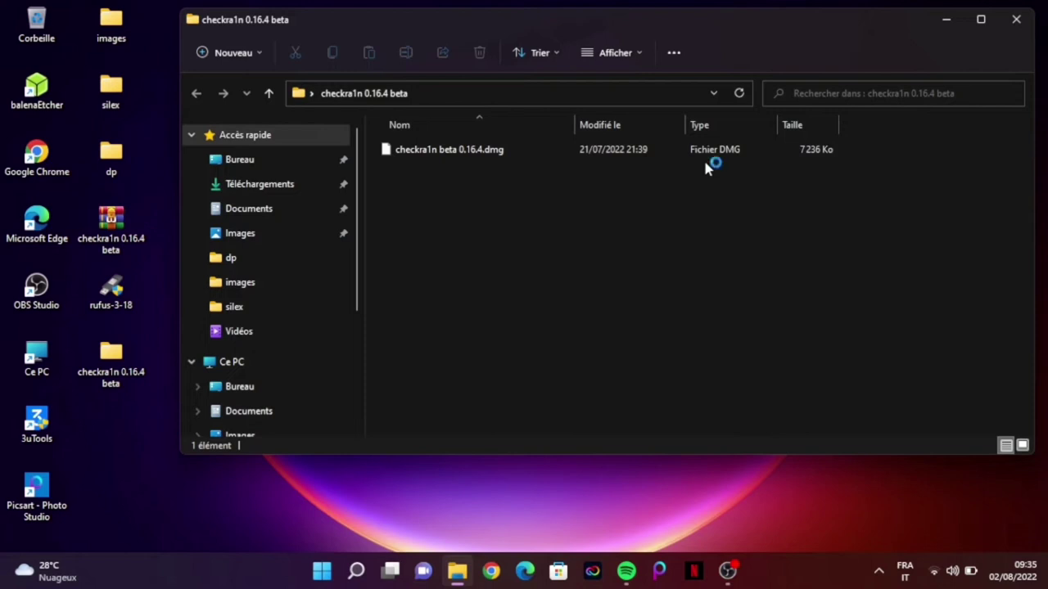
pyautogui.click(242, 362)
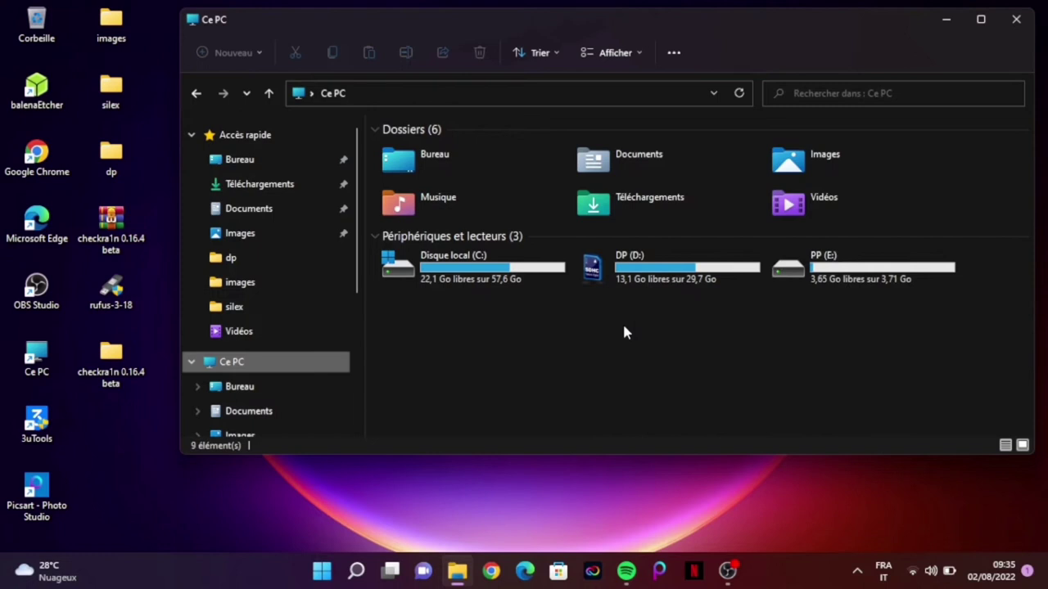
pyautogui.click(1017, 26)
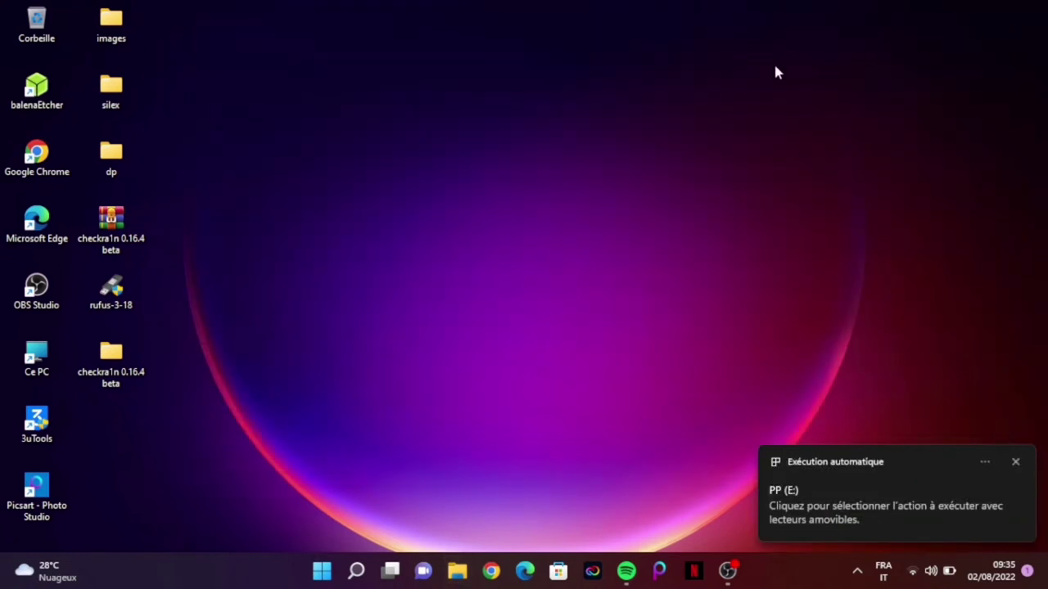
# Run rufus-3-18 as administrator and load JustatechCheckra1n0.12.4Windows.iso from Bureau as the boot image.
pyautogui.doubleClick(109, 293)
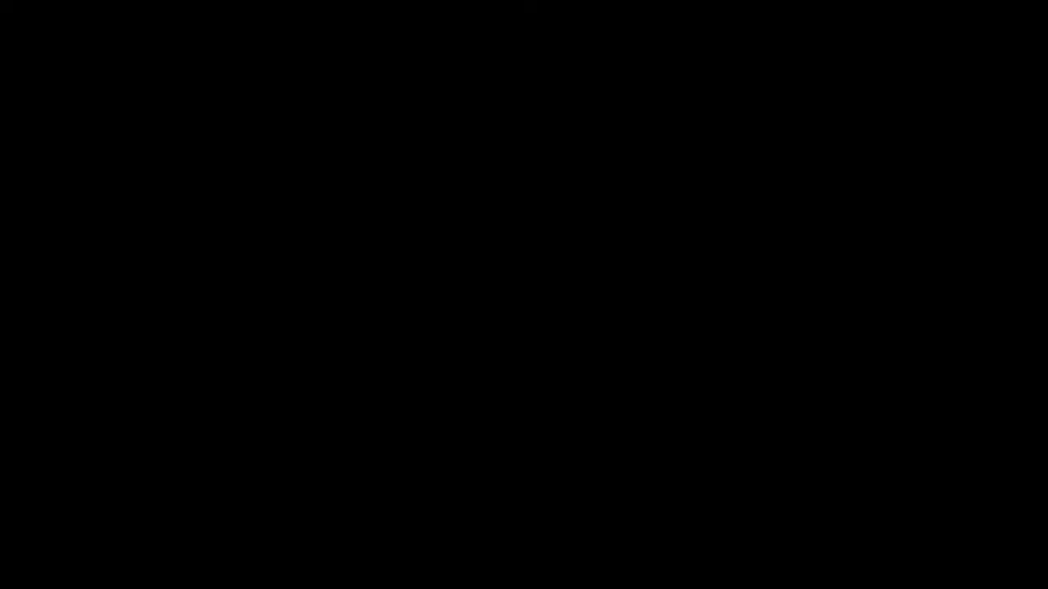
pyautogui.click(455, 416)
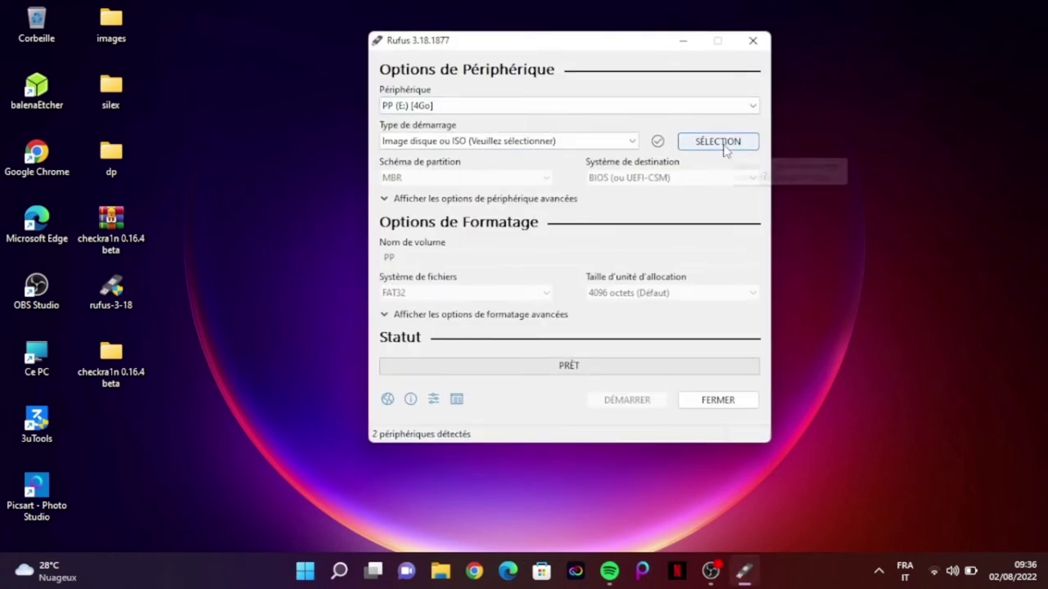
pyautogui.click(723, 147)
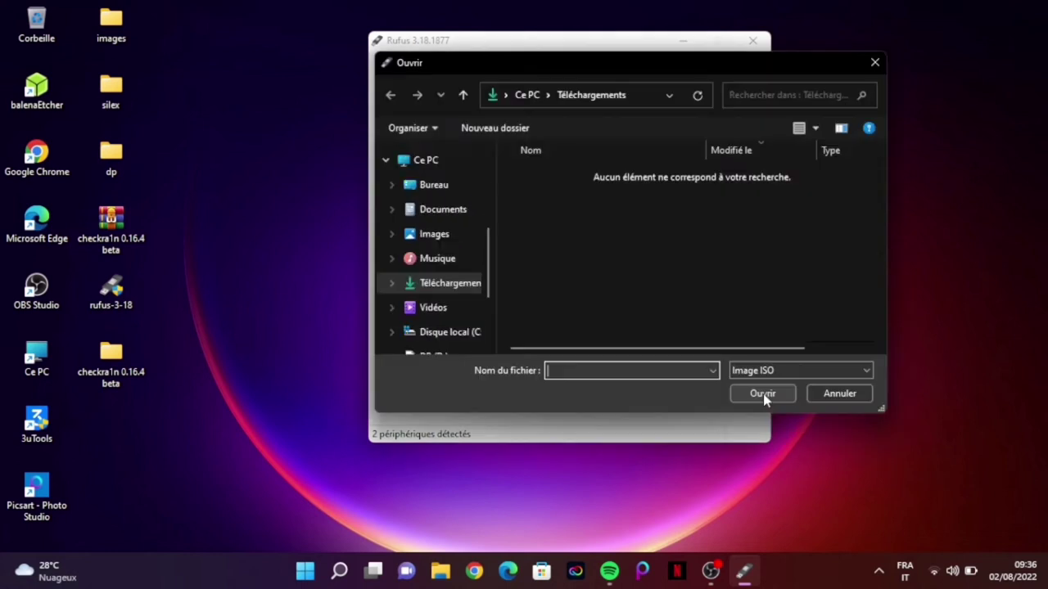
pyautogui.click(434, 185)
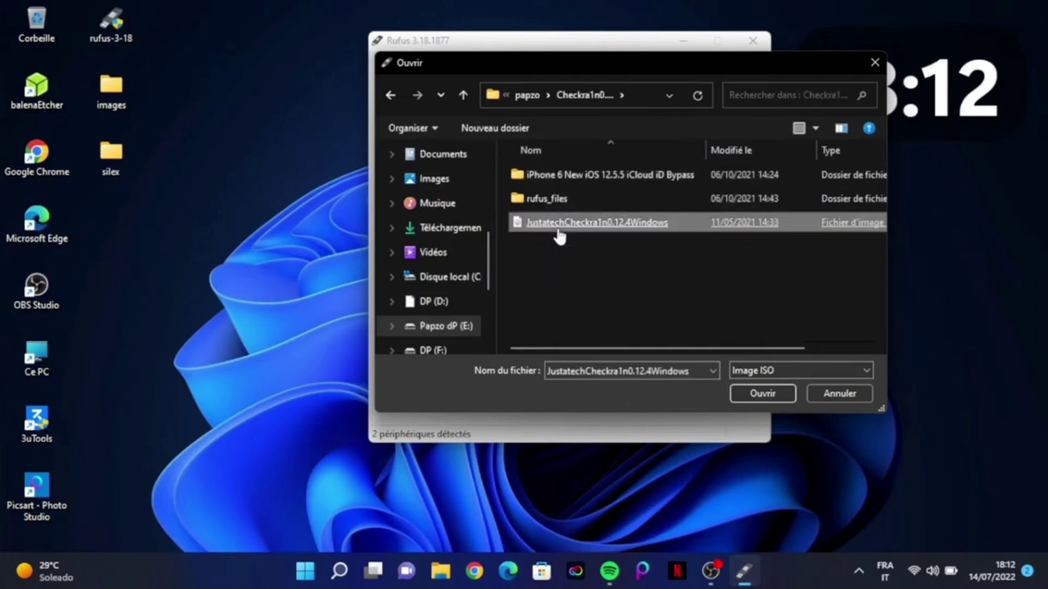
pyautogui.doubleClick(559, 236)
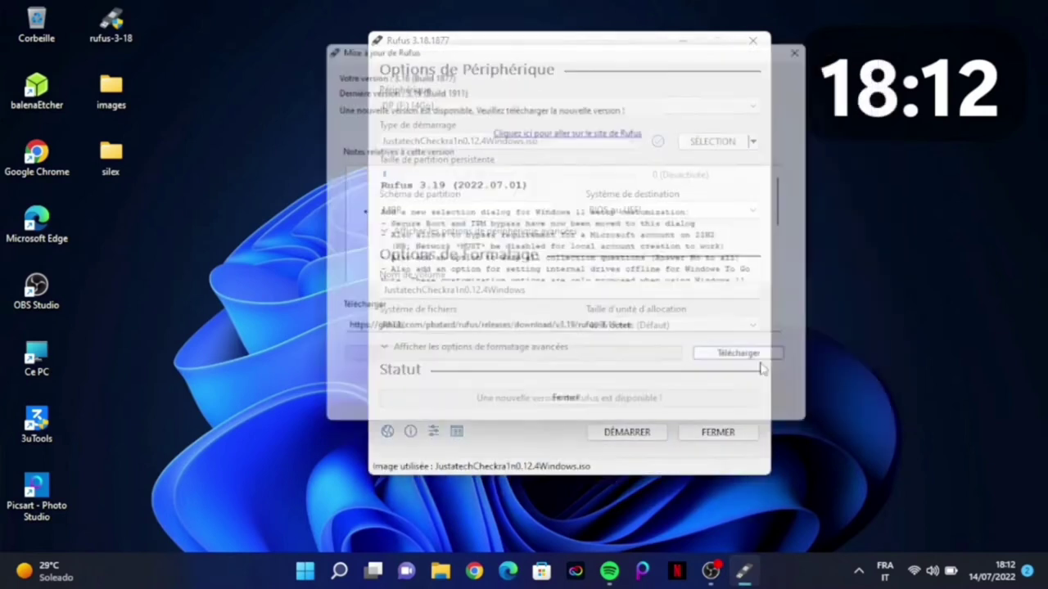
# Dismiss the update notice and write the checkra1n ISO to the 4 GB USB drive, accepting data erasure.
pyautogui.click(583, 417)
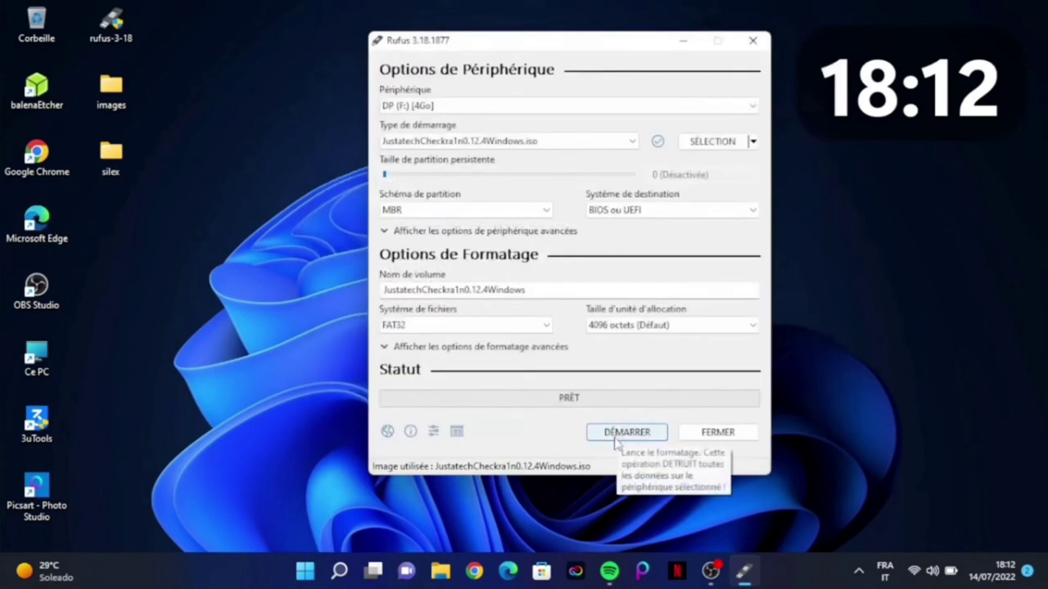
pyautogui.click(617, 441)
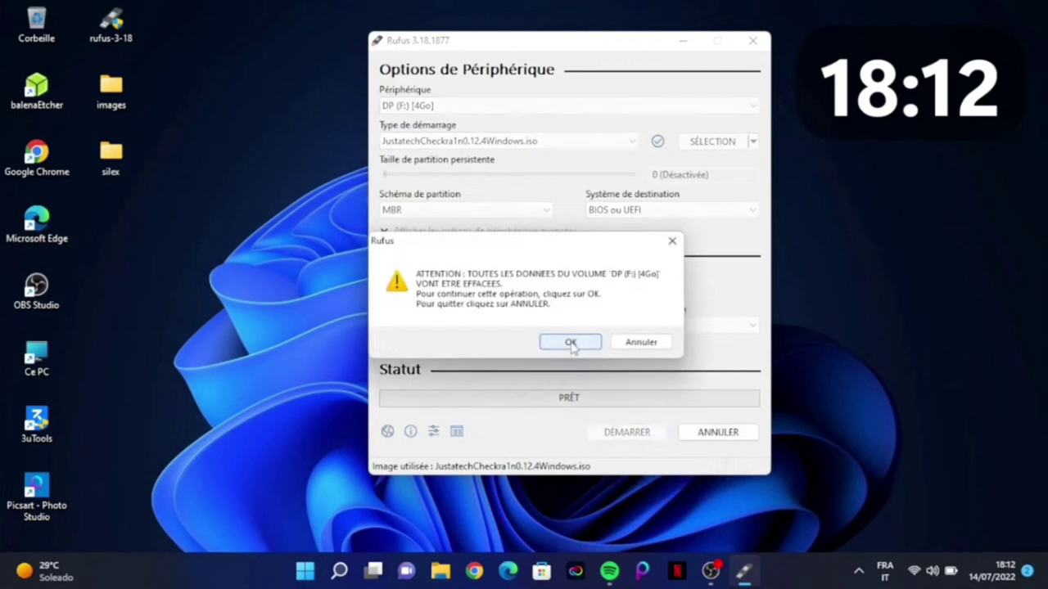
pyautogui.click(570, 343)
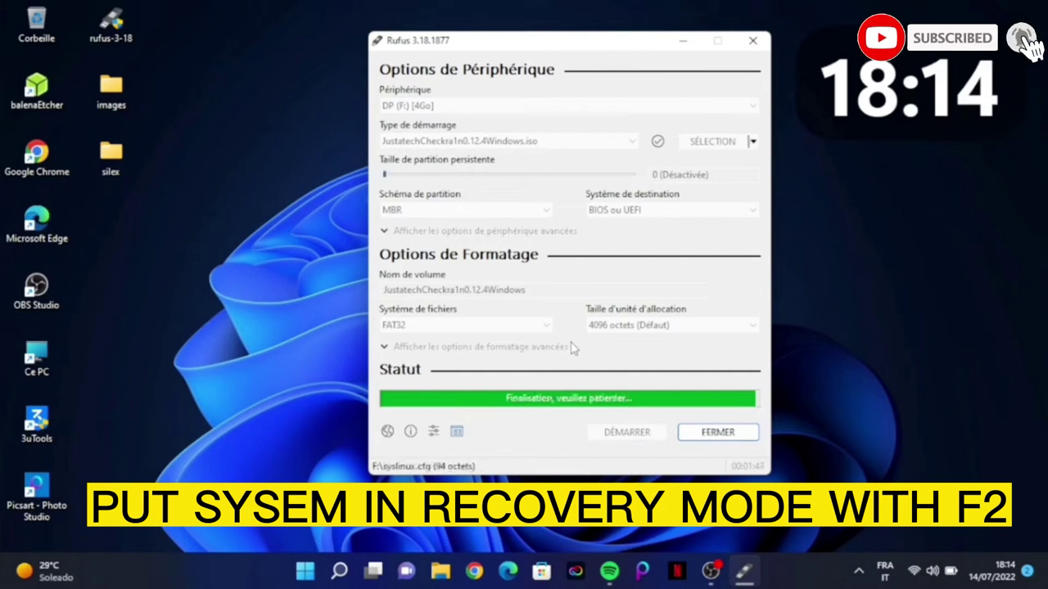
# Close Rufus and shut down the laptop with Arrêter from the Start menu power options.
pyautogui.click(704, 434)
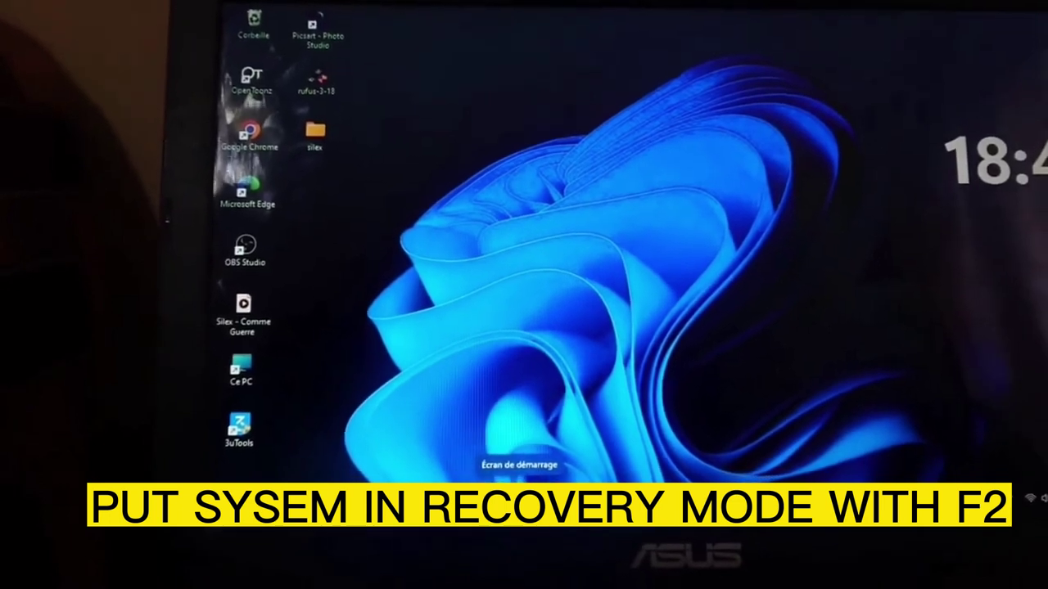
pyautogui.click(520, 489)
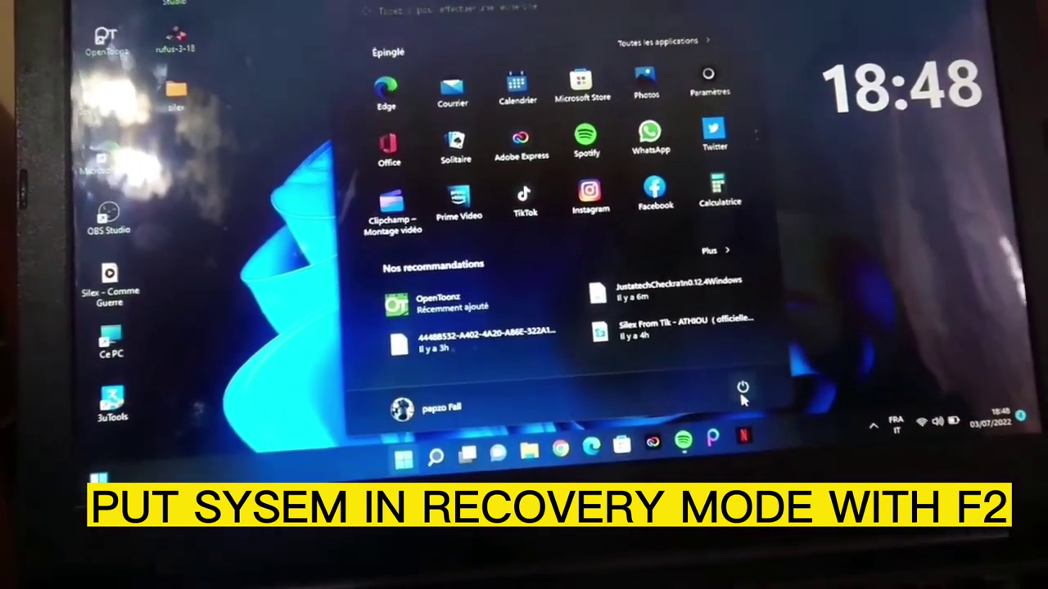
pyautogui.click(712, 399)
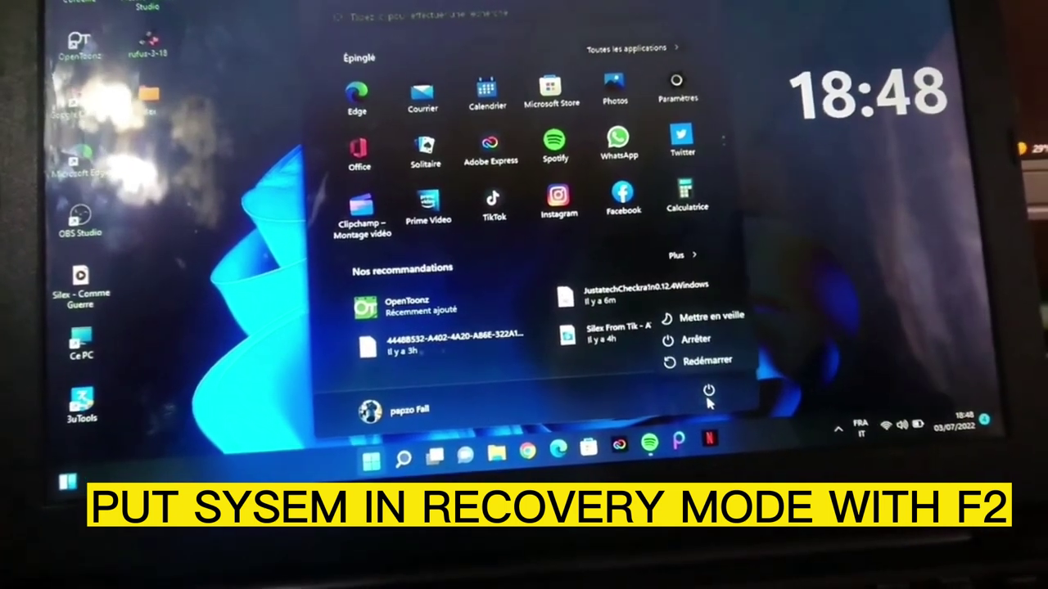
pyautogui.click(692, 339)
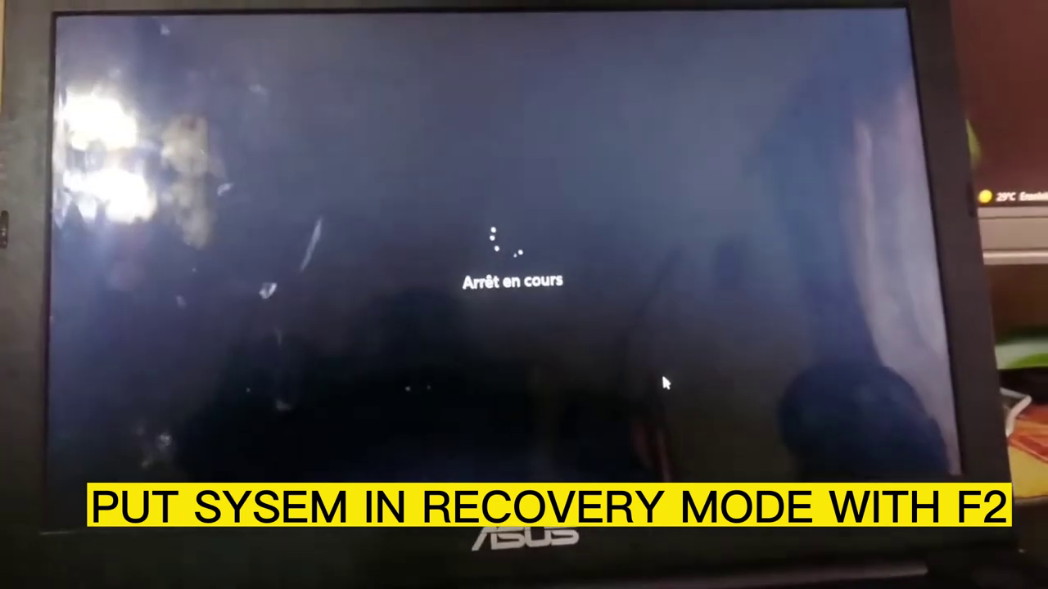